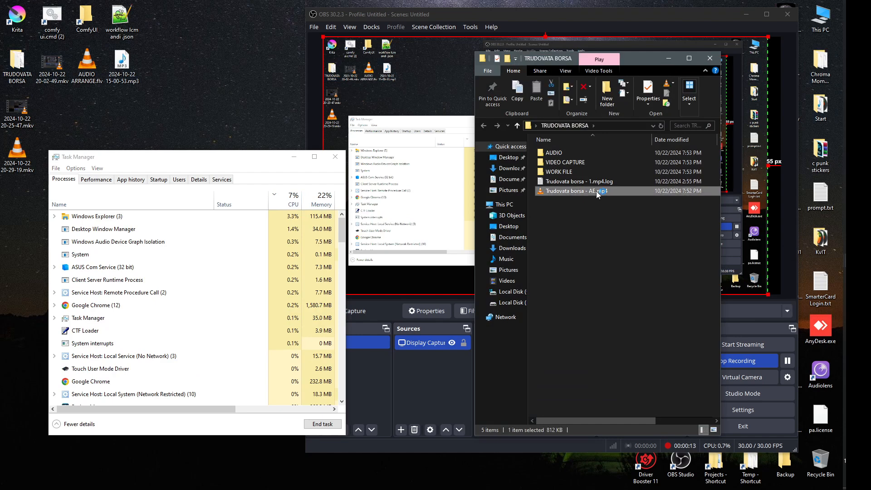
# Step: Preview the video Trudovata borsa - AE.mp4 and the crowd, sit dowwn and sleeping WAV files in the AUDIO folder
pyautogui.scroll(-15, 400, 289)
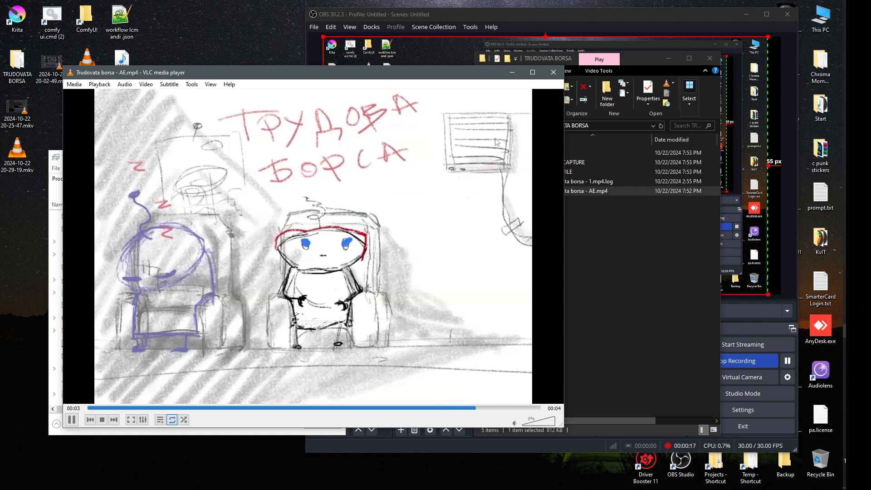
pyautogui.click(554, 73)
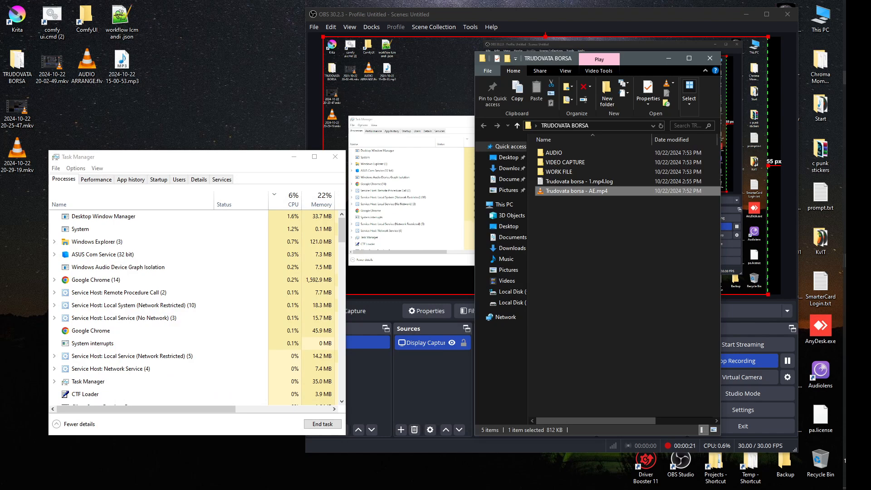
pyautogui.doubleClick(562, 152)
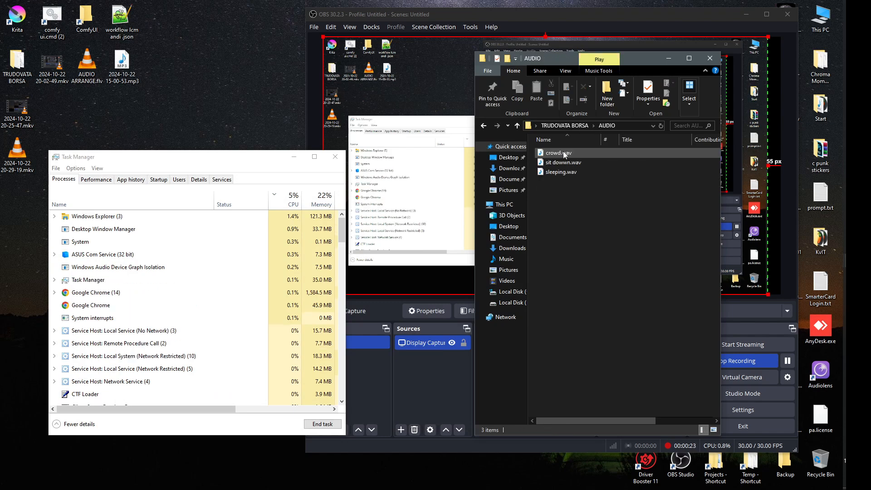
pyautogui.doubleClick(563, 152)
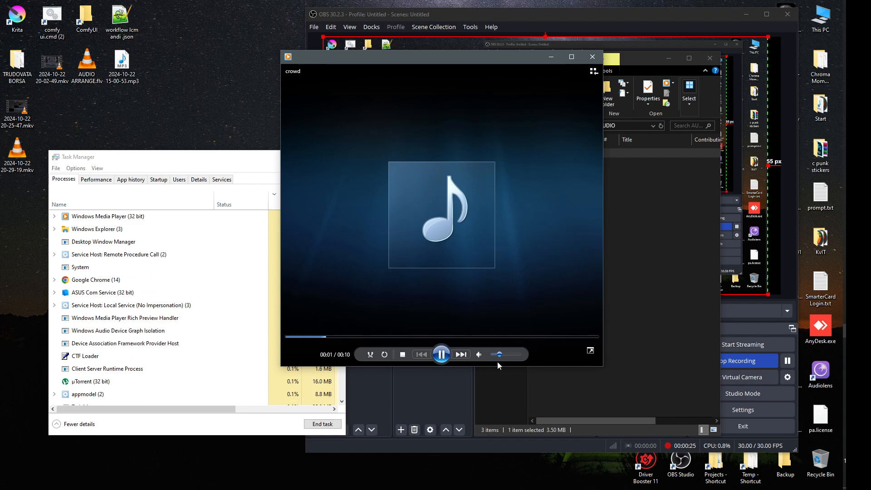
pyautogui.moveTo(500, 355); pyautogui.dragTo(514, 354)
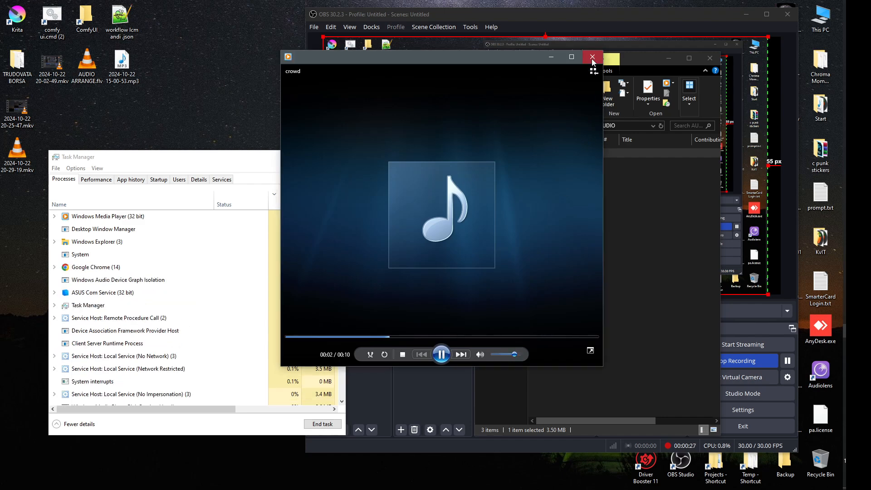
pyautogui.click(592, 57)
pyautogui.doubleClick(576, 173)
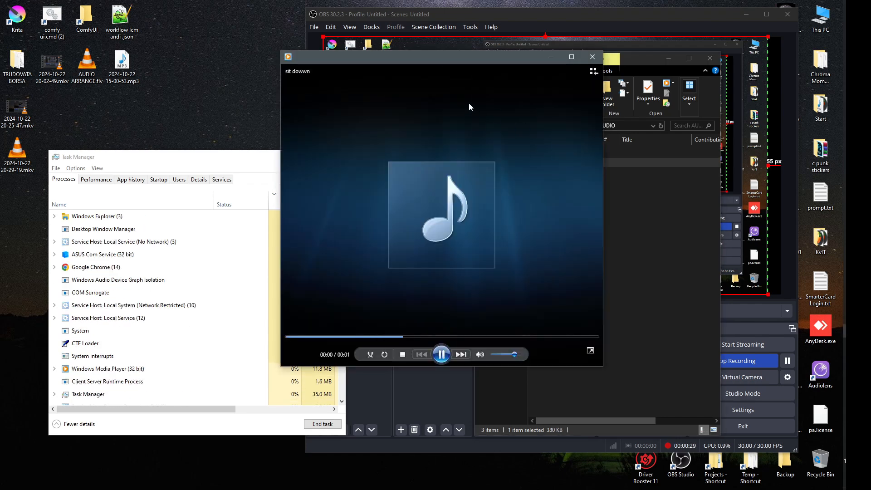
pyautogui.click(592, 57)
pyautogui.doubleClick(568, 174)
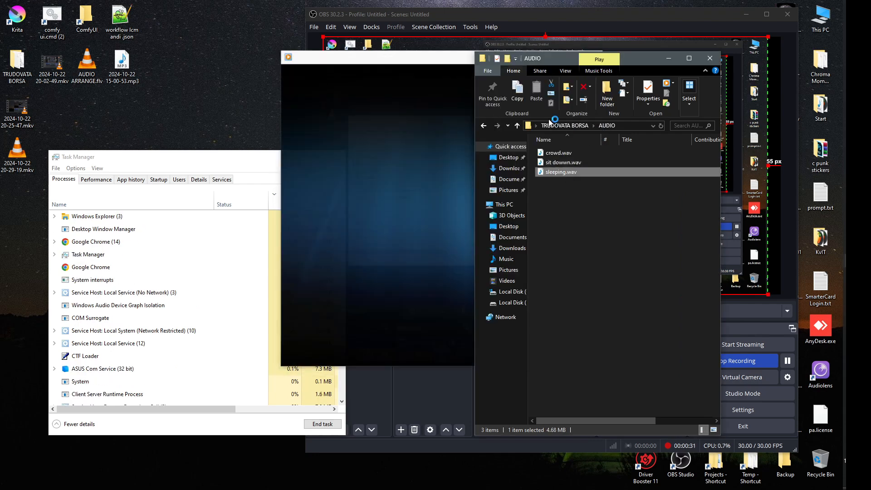
pyautogui.click(593, 56)
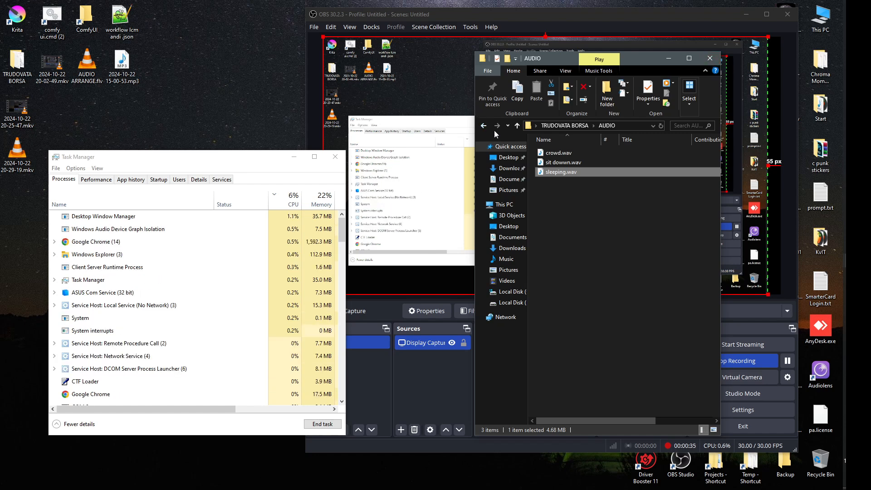
# Step: Clear the desktop by minimizing the TRUDOVATA BORSA folder window and closing Task Manager
pyautogui.click(484, 125)
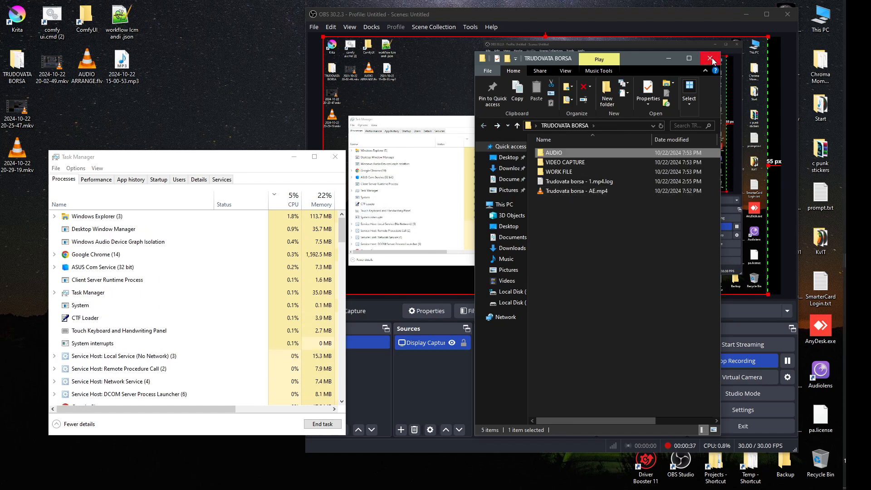
pyautogui.moveTo(661, 58); pyautogui.dragTo(670, 59)
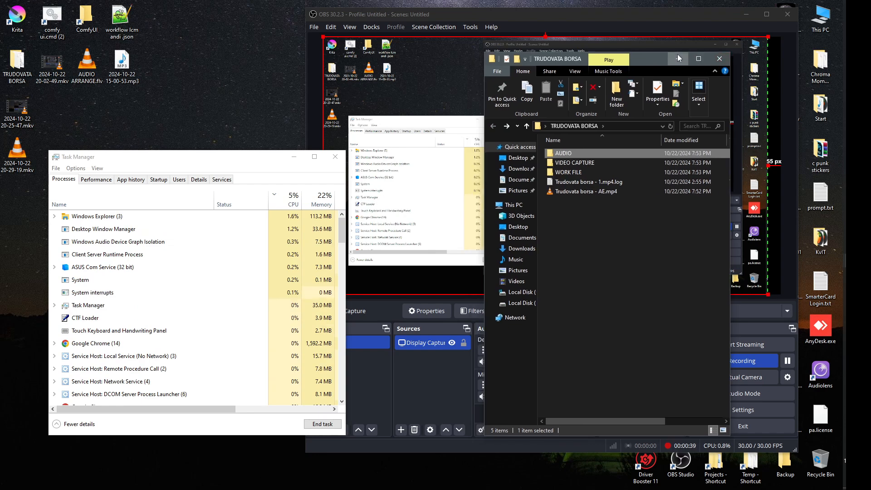
pyautogui.click(677, 57)
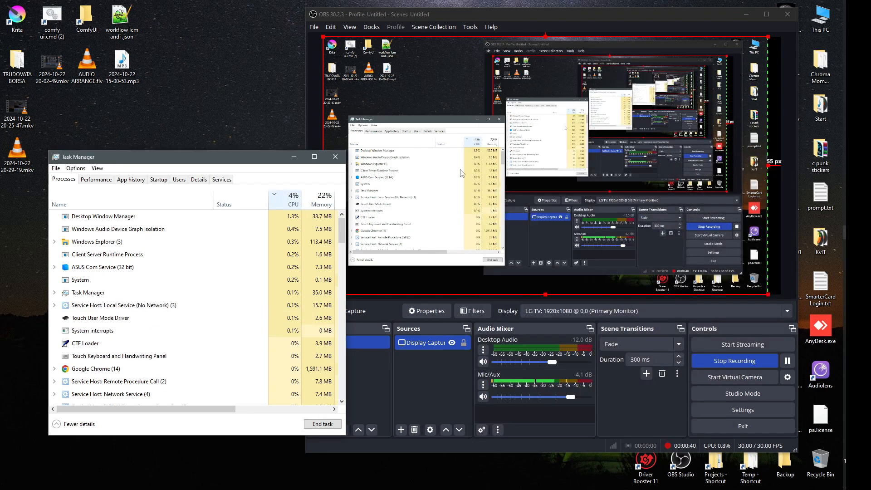
pyautogui.click(335, 157)
pyautogui.click(231, 164)
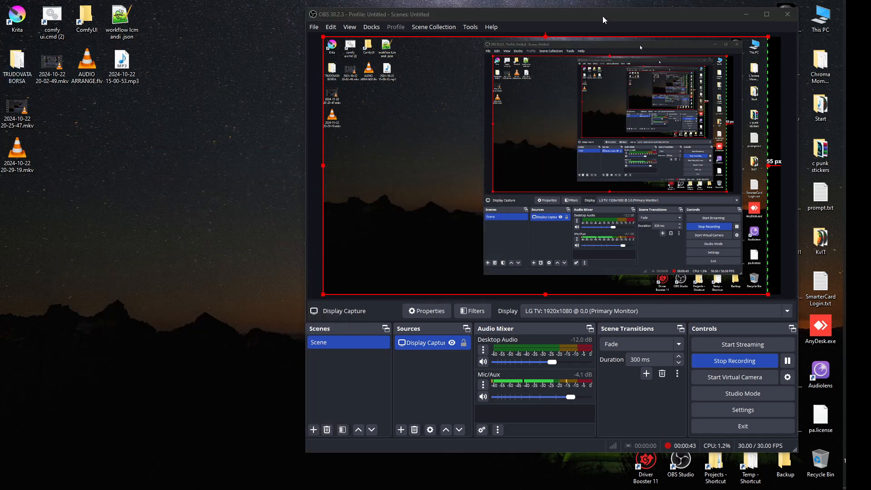
pyautogui.moveTo(603, 15); pyautogui.dragTo(497, 18)
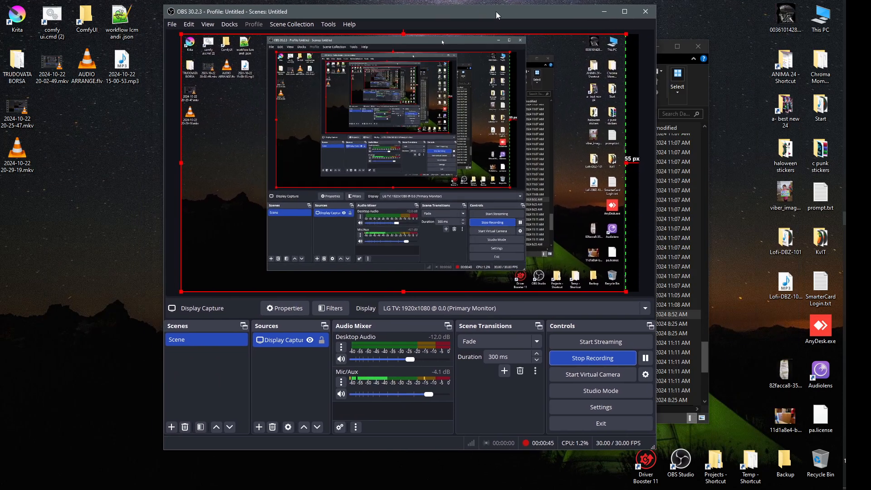
# Step: Try to launch DaVinci Resolve from the Windows search results
pyautogui.press('super')
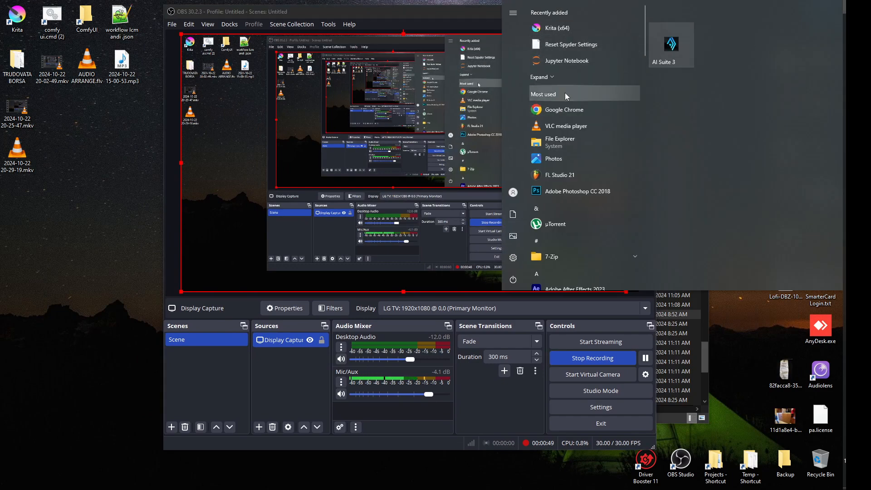
pyautogui.write('DA')
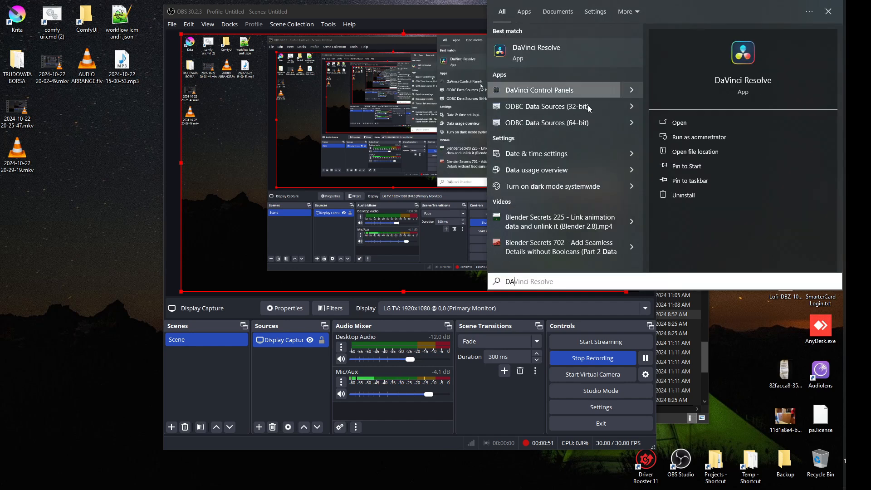
pyautogui.click(560, 53)
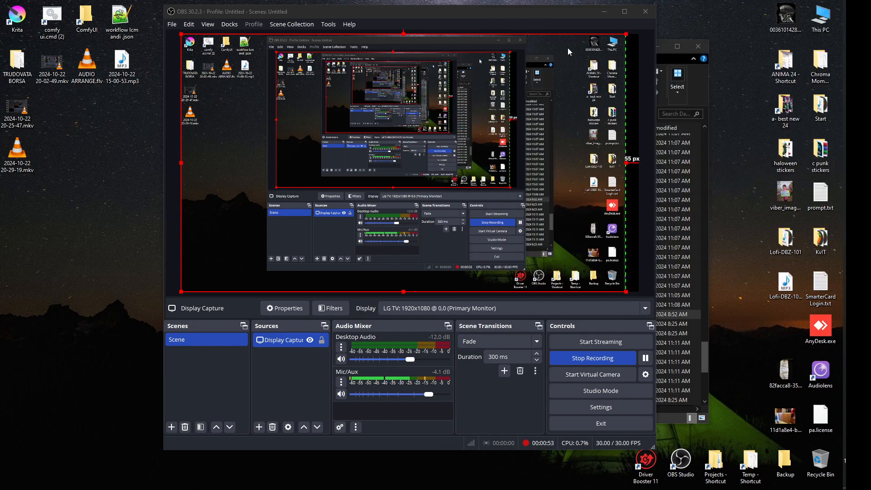
pyautogui.moveTo(566, 17)
pyautogui.mouseDown()
pyautogui.moveTo(801, 63)
pyautogui.moveTo(514, 21)
pyautogui.moveTo(558, 26)
pyautogui.mouseUp()
# Step: Open Task Manager, find the running DaVinci Resolve process and end it
pyautogui.hotkey('ctrl', 'shift', 'Escape')
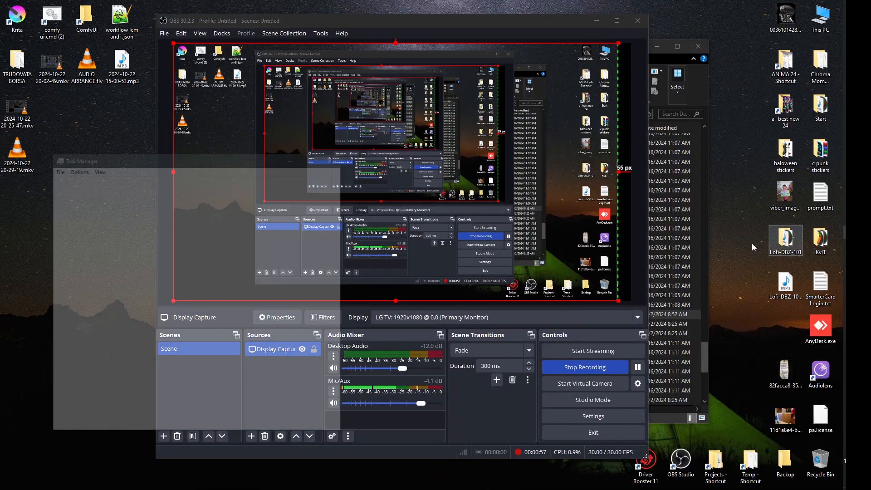
pyautogui.moveTo(219, 161); pyautogui.dragTo(314, 153)
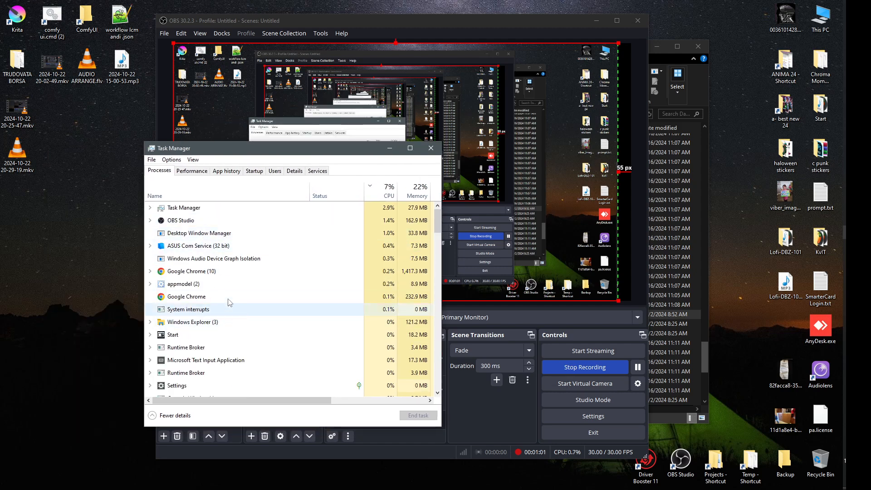
pyautogui.scroll(-3, 222, 300)
pyautogui.scroll(-8, 222, 301)
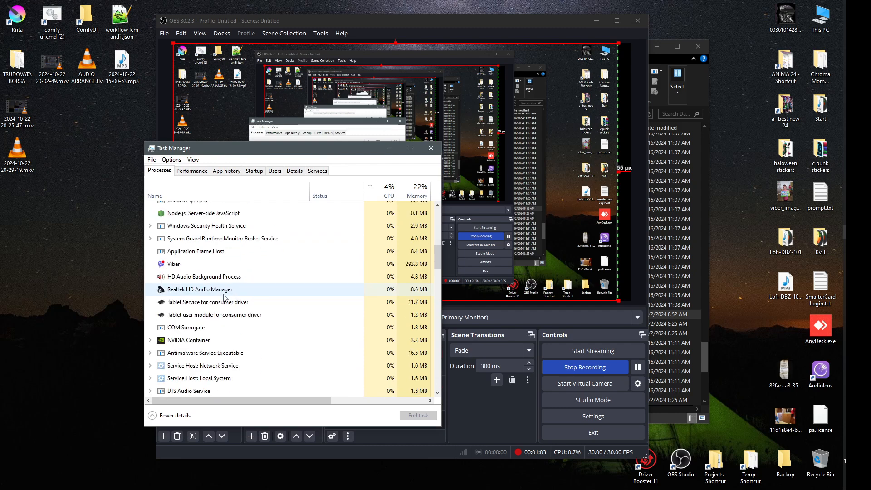
pyautogui.scroll(-8, 217, 286)
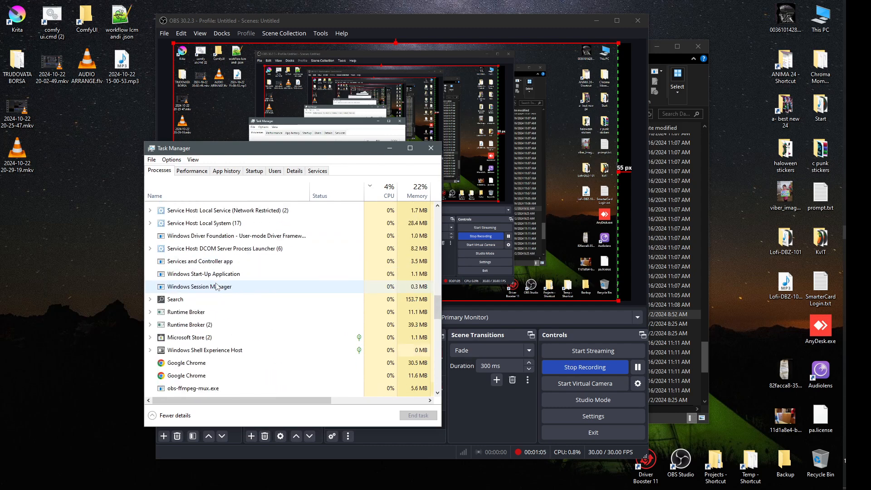
pyautogui.scroll(-8, 217, 285)
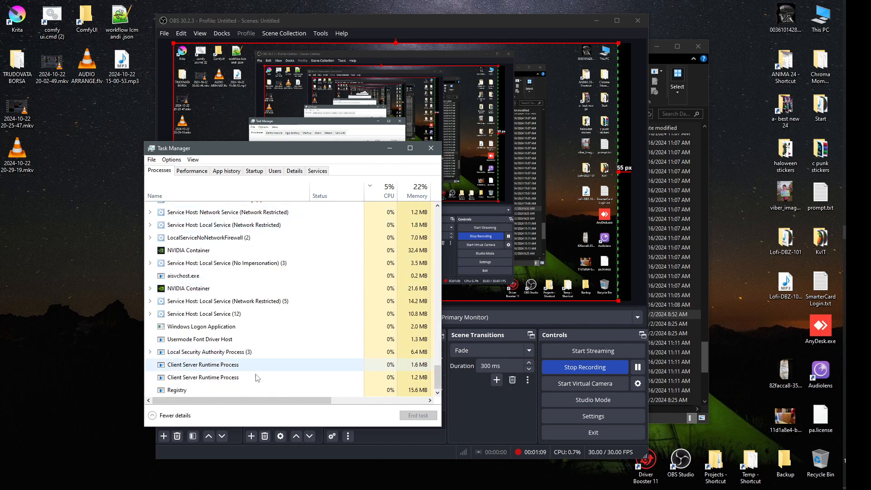
pyautogui.moveTo(438, 376); pyautogui.dragTo(437, 236)
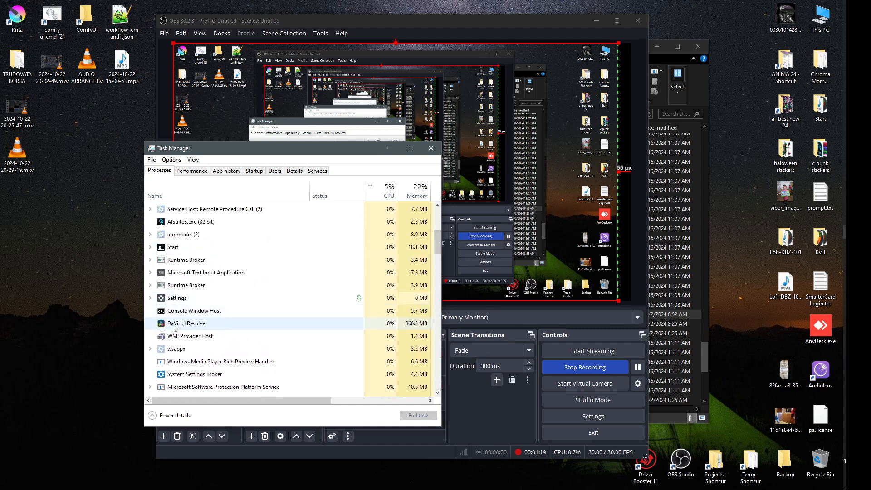
pyautogui.rightClick(196, 323)
pyautogui.click(235, 329)
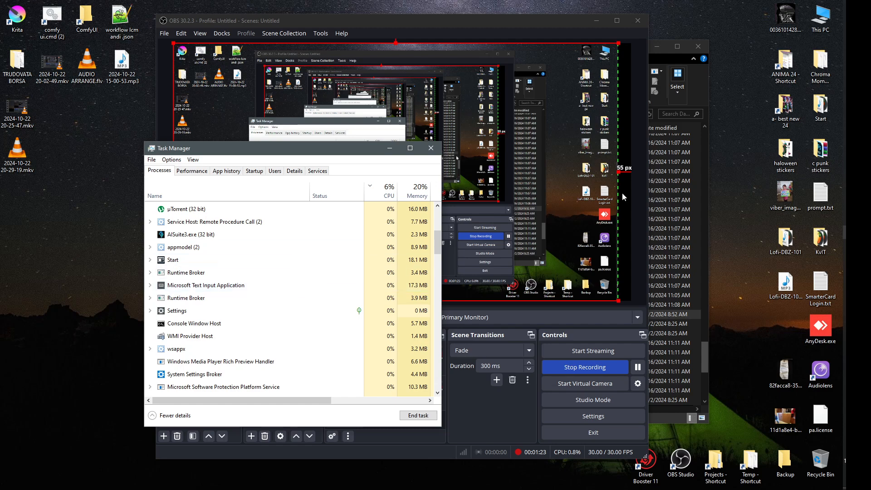
pyautogui.moveTo(560, 26); pyautogui.dragTo(571, 25)
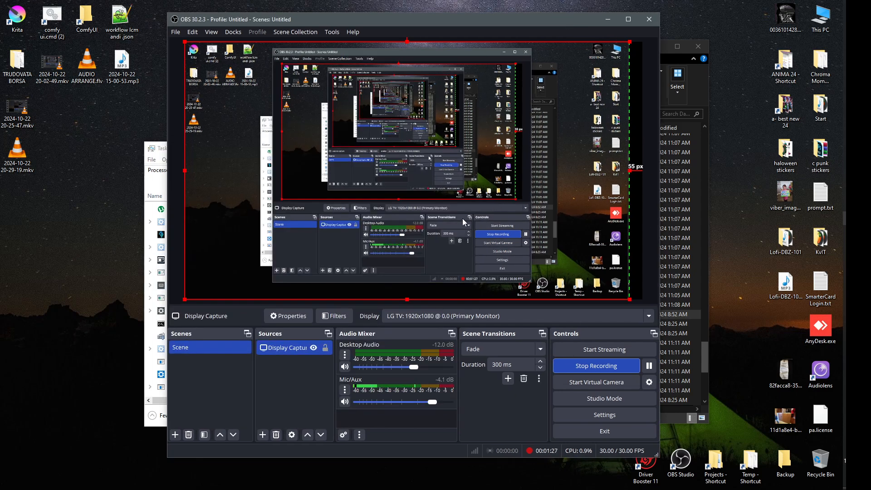
pyautogui.moveTo(577, 20); pyautogui.dragTo(509, 22)
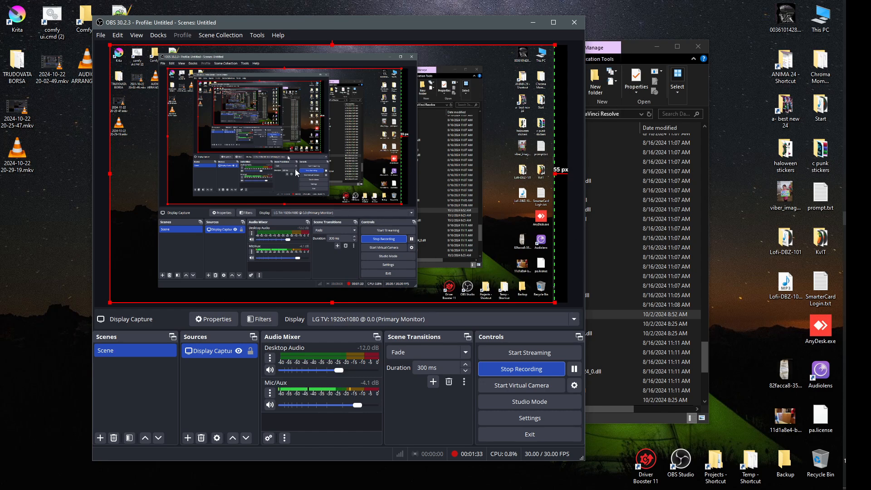
pyautogui.moveTo(351, 25); pyautogui.dragTo(364, 17)
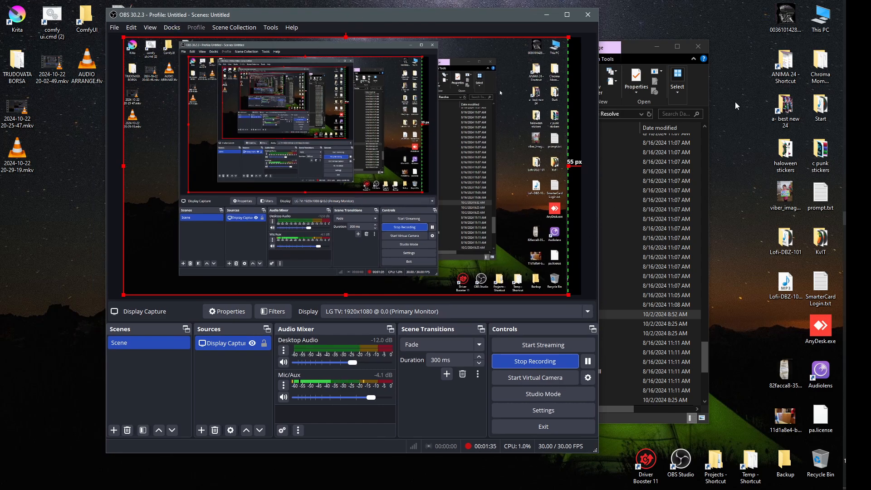
# Step: Find DaVinci Resolve in Windows search, open its file location and launch it from the shortcut there
pyautogui.press('super')
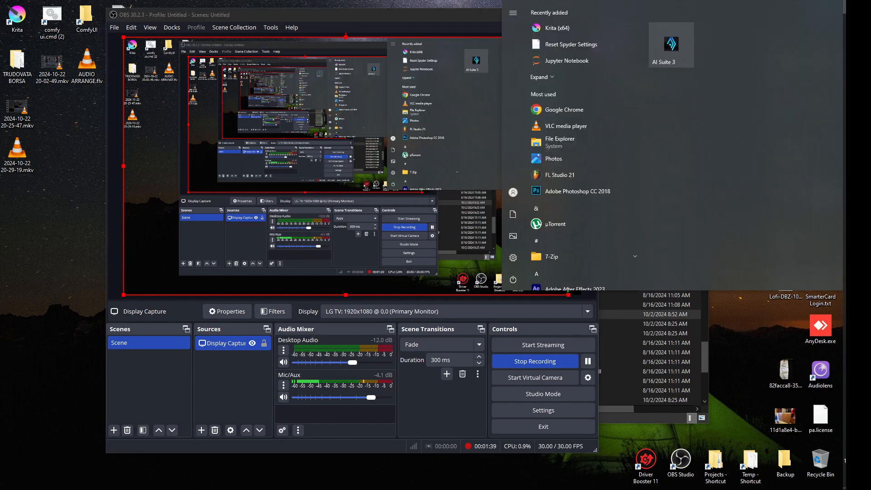
pyautogui.write('DA')
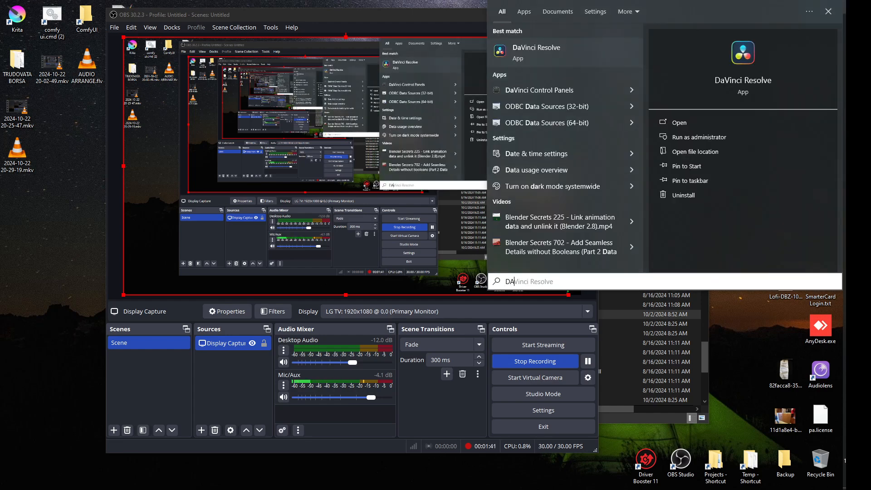
pyautogui.rightClick(583, 45)
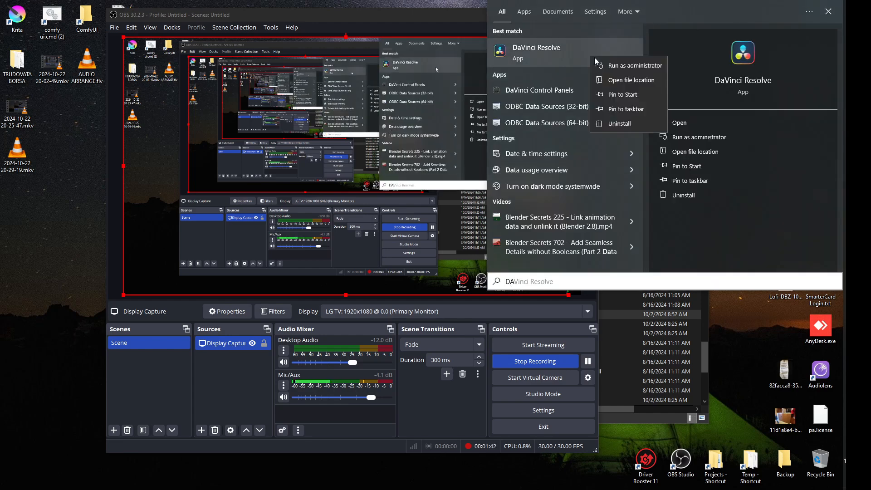
pyautogui.click(613, 78)
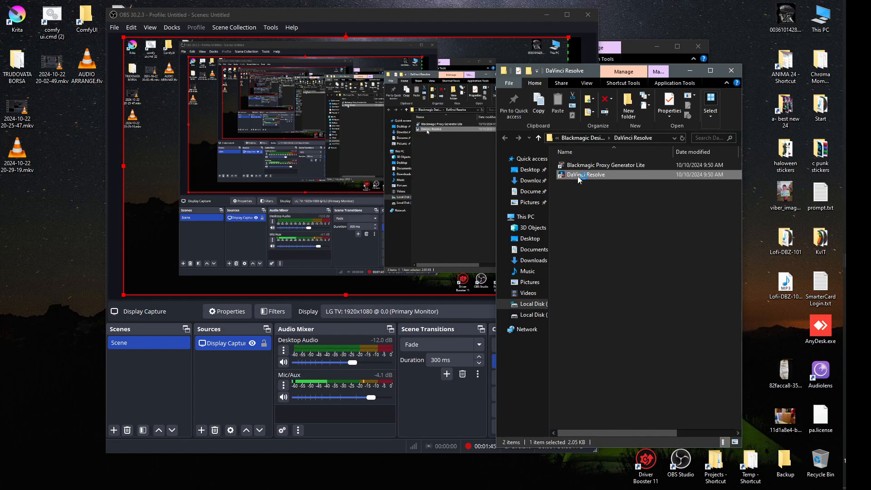
pyautogui.doubleClick(579, 175)
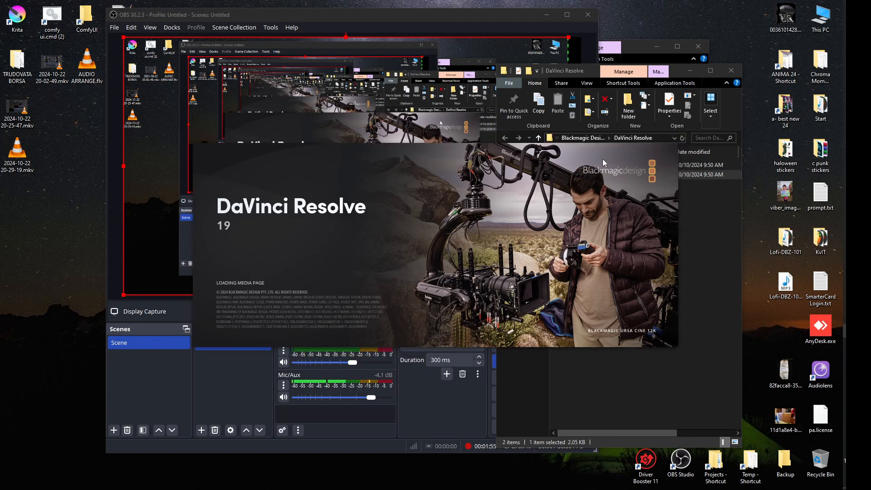
# Step: Minimize the OBS window and create a local DaVinci Resolve project named Untitled Project 1
pyautogui.click(548, 17)
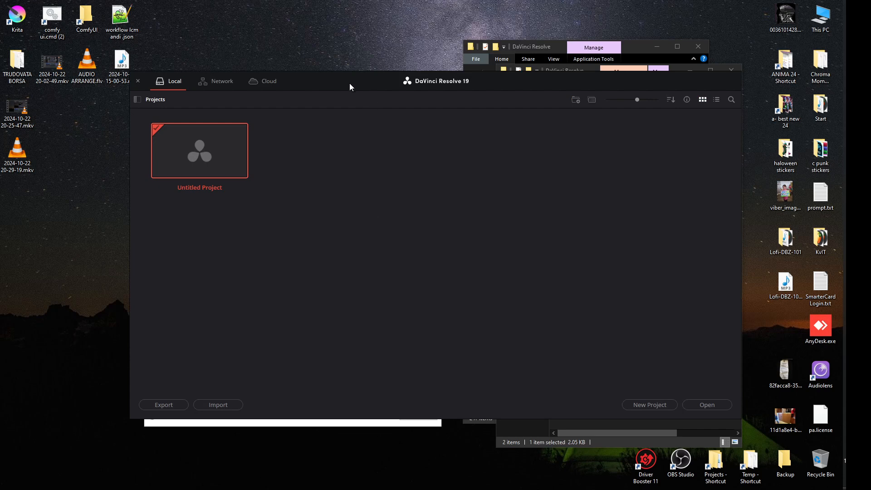
pyautogui.moveTo(350, 83); pyautogui.dragTo(403, 59)
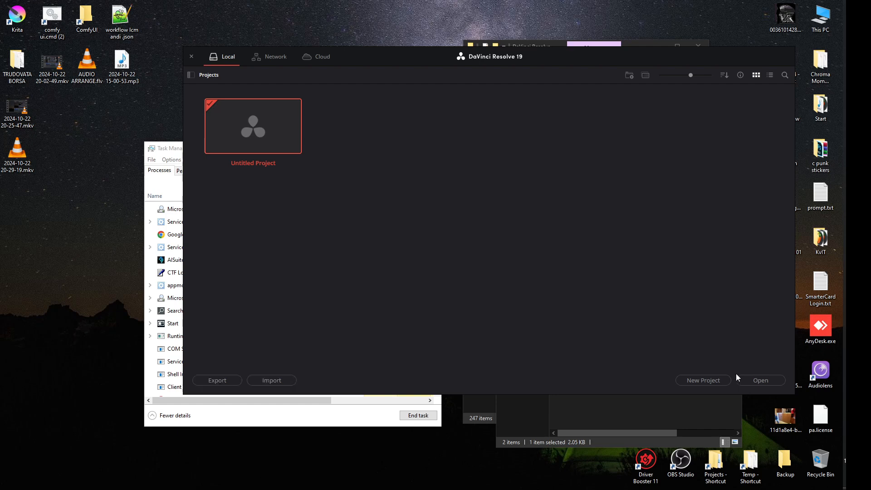
pyautogui.click(704, 381)
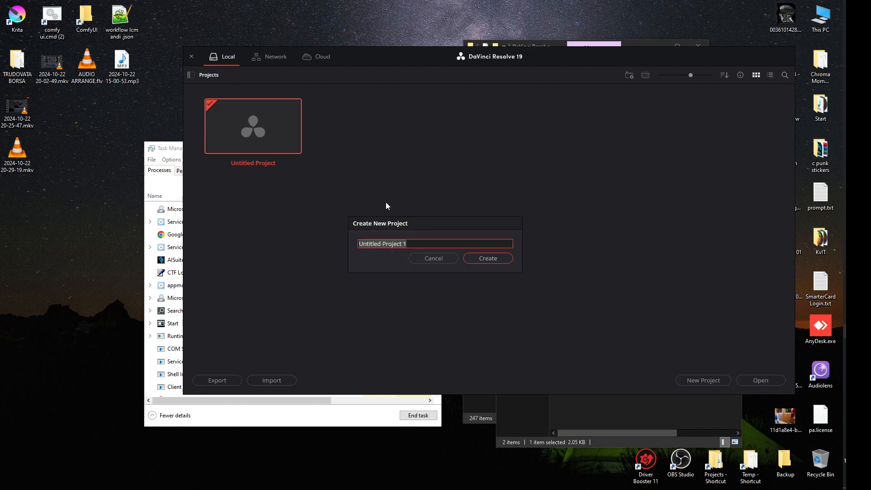
pyautogui.click(493, 262)
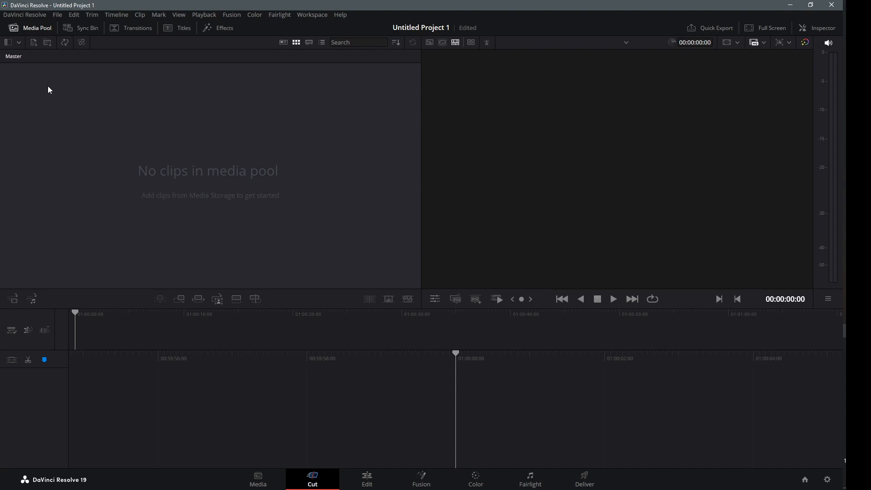
# Step: Import crowd.wav, sit dowwn.wav and sleeping.wav from the TRUDOVATA BORSA folder's AUDIO subfolder into the media pool
pyautogui.moveTo(321, 4); pyautogui.dragTo(410, 18)
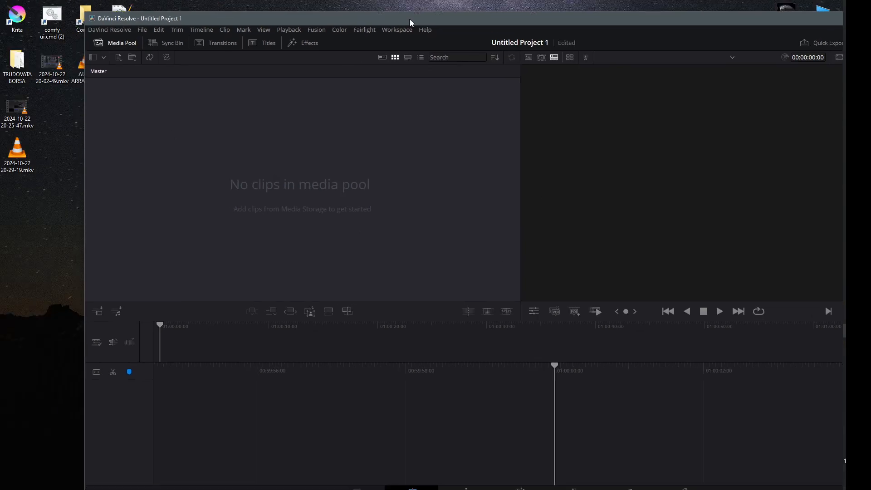
pyautogui.doubleClick(13, 76)
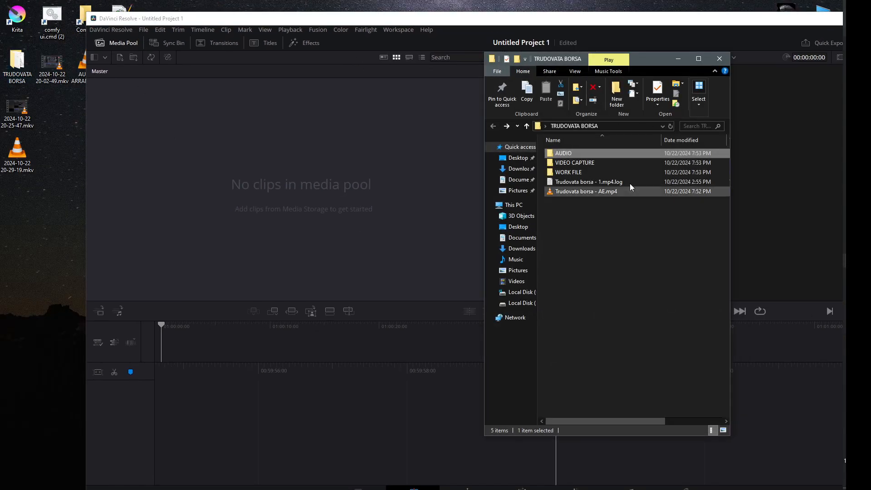
pyautogui.doubleClick(574, 154)
pyautogui.moveTo(593, 187); pyautogui.dragTo(282, 142)
pyautogui.click(610, 209)
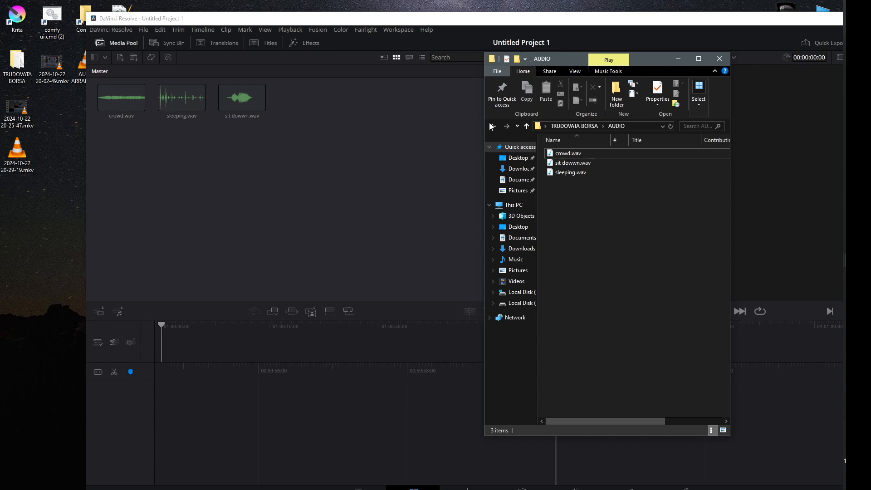
# Step: Import Trudovata borsa - 1.mp4 from the VIDEO CAPTURE folder into the media pool and maximize the DaVinci Resolve window
pyautogui.click(493, 125)
pyautogui.doubleClick(586, 163)
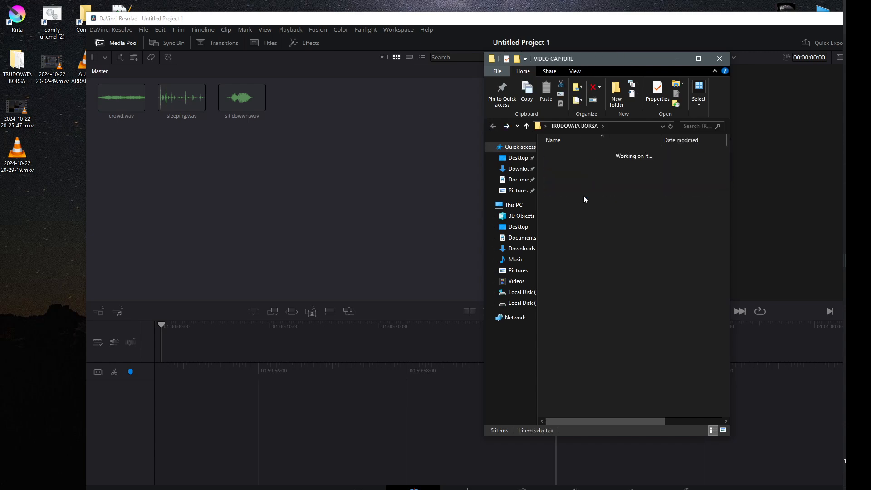
pyautogui.moveTo(635, 158); pyautogui.dragTo(266, 189)
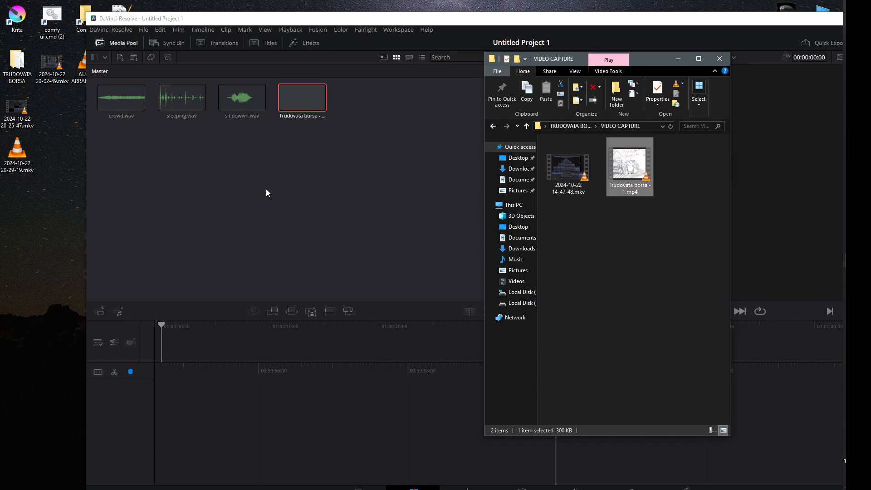
pyautogui.doubleClick(610, 16)
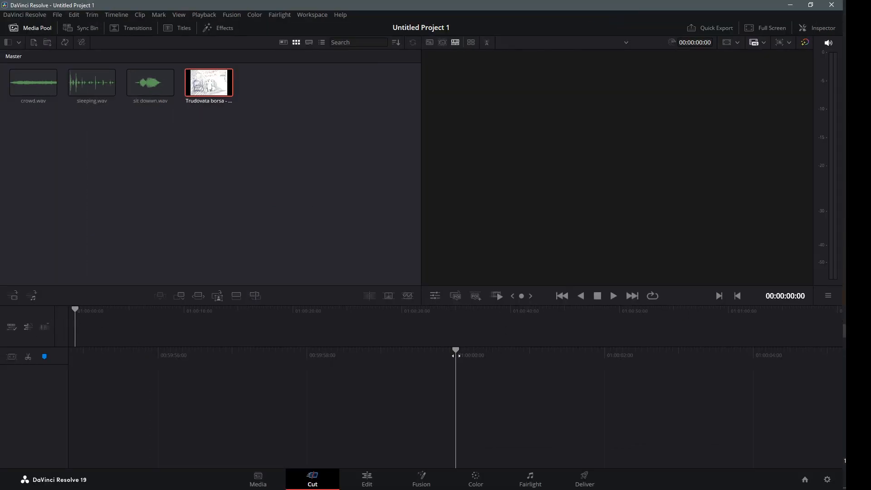
# Step: Create a timeline from the Trudovata borsa video clip, play it through and return the playhead to the start
pyautogui.moveTo(209, 84)
pyautogui.mouseDown()
pyautogui.moveTo(156, 306)
pyautogui.moveTo(192, 401)
pyautogui.moveTo(521, 435)
pyautogui.moveTo(113, 345)
pyautogui.moveTo(69, 320)
pyautogui.moveTo(461, 413)
pyautogui.moveTo(459, 422)
pyautogui.moveTo(74, 329)
pyautogui.mouseUp()
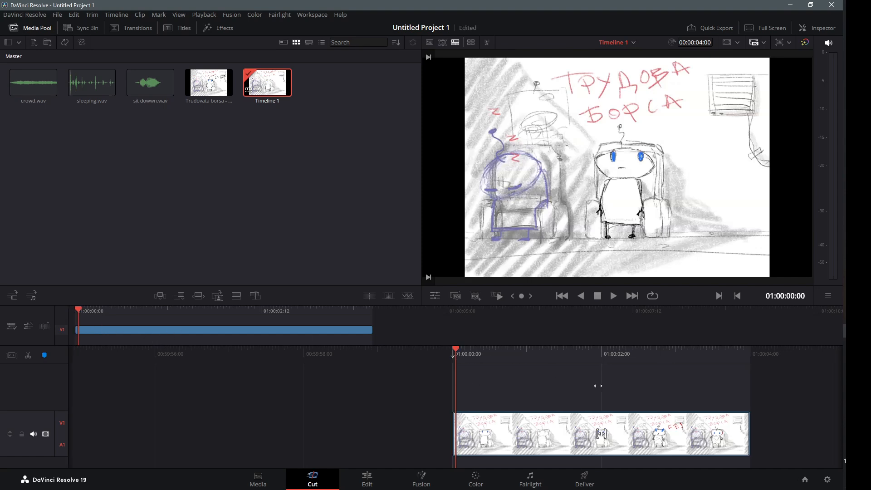
pyautogui.moveTo(106, 306); pyautogui.dragTo(1, 324)
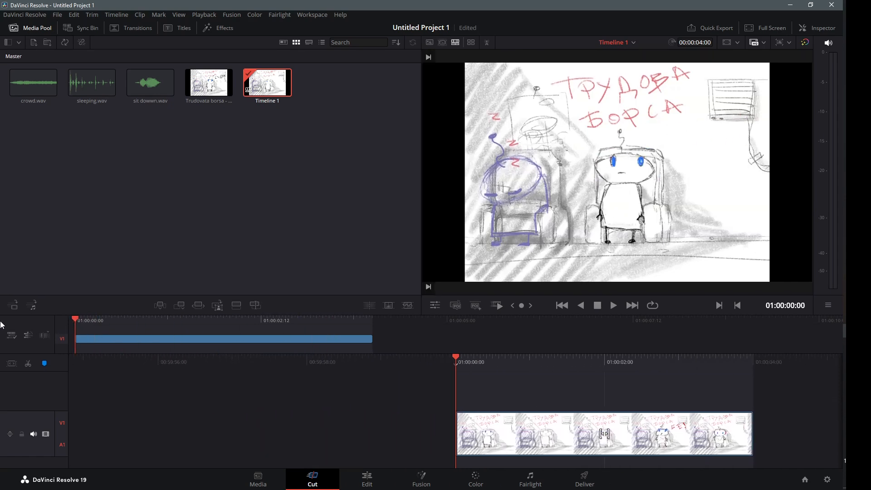
pyautogui.press('space')
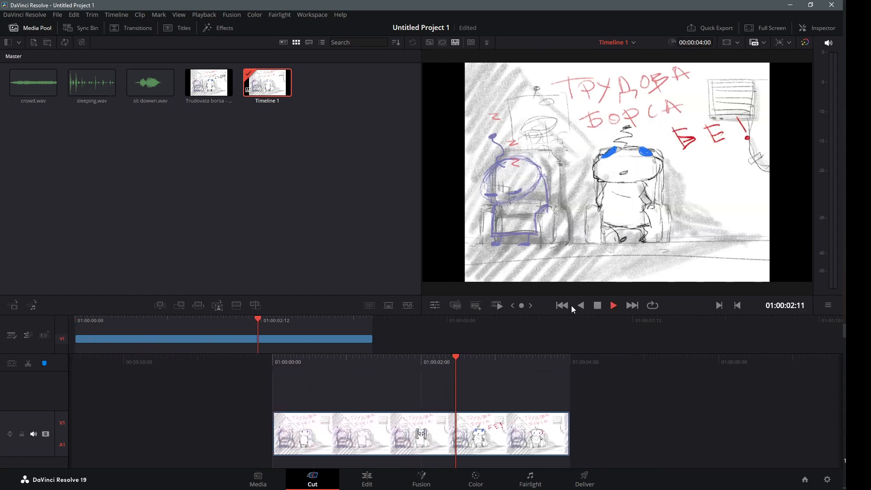
pyautogui.press('space')
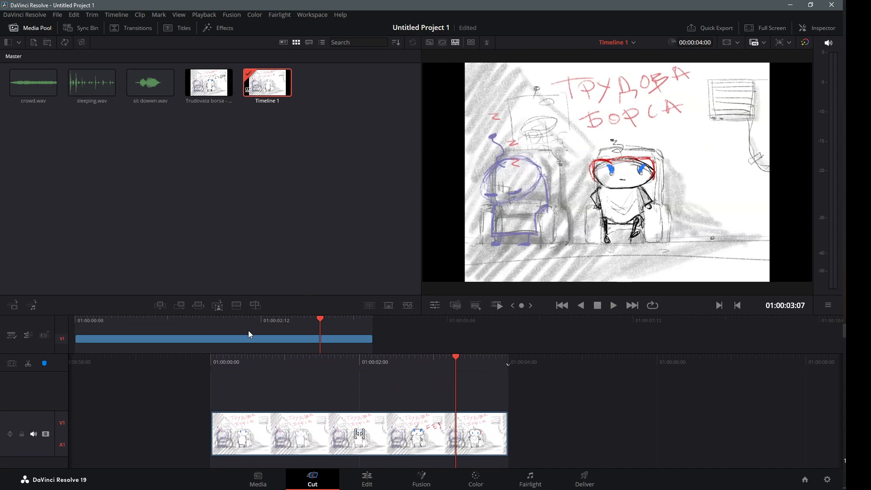
pyautogui.moveTo(249, 335); pyautogui.dragTo(73, 322)
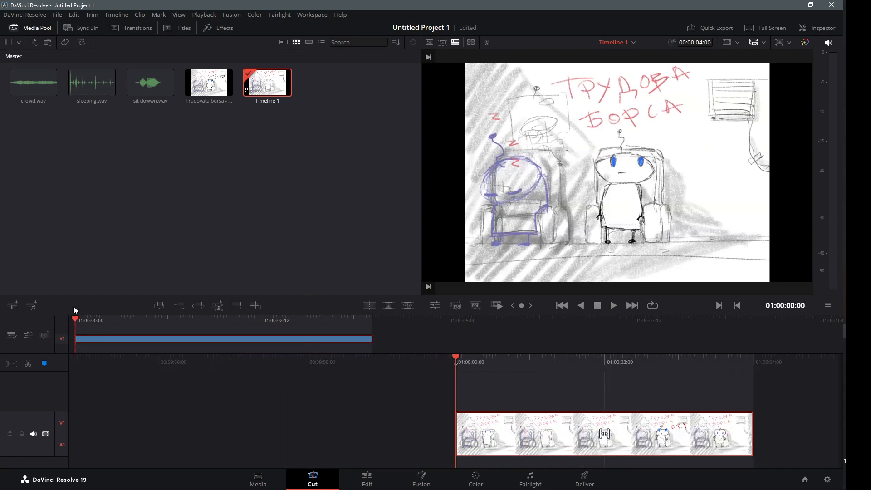
# Step: Add crowd.wav on an audio track below the video, align it to the timeline start and trim it to the video's length
pyautogui.moveTo(33, 86); pyautogui.dragTo(400, 342)
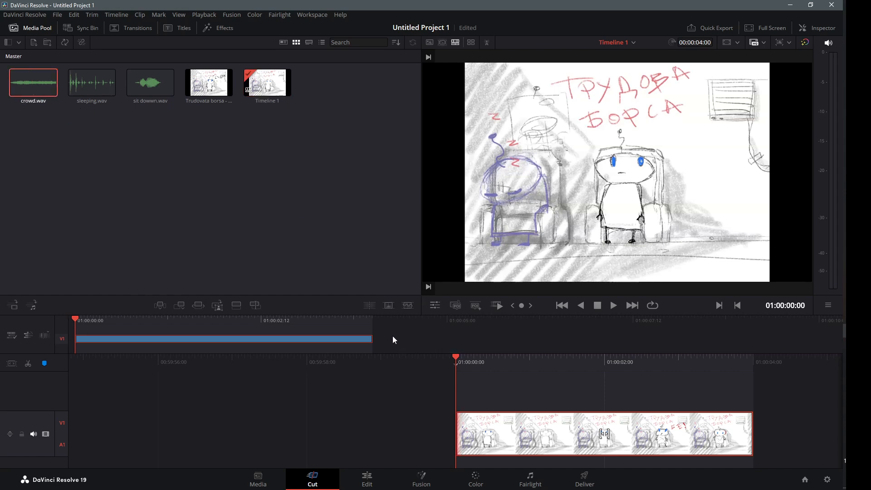
pyautogui.moveTo(29, 75); pyautogui.dragTo(386, 350)
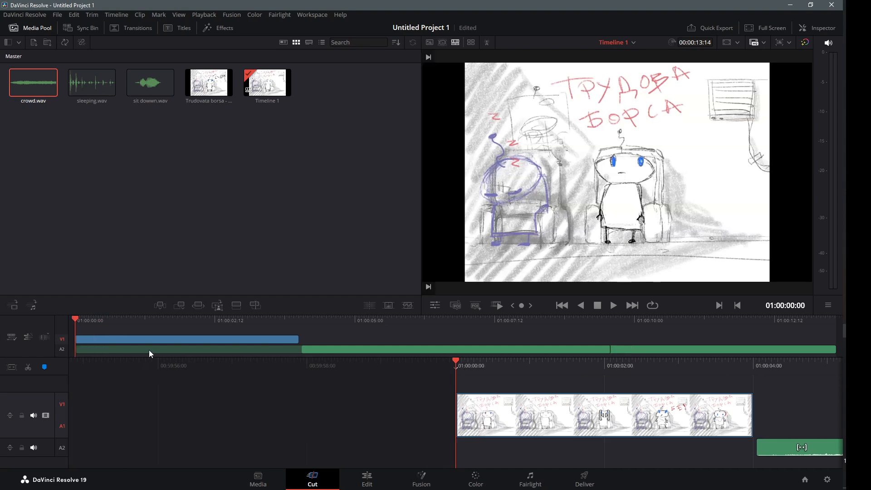
pyautogui.moveTo(148, 350); pyautogui.dragTo(150, 350)
pyautogui.moveTo(786, 350); pyautogui.dragTo(375, 350)
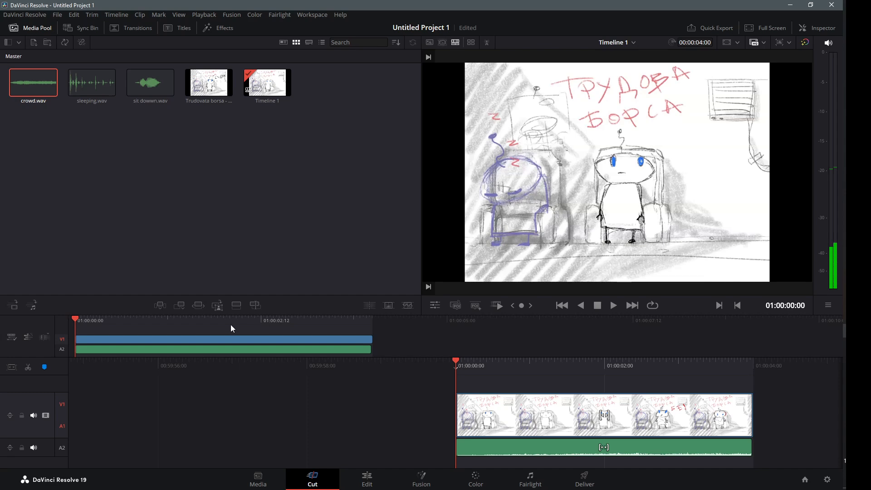
pyautogui.moveTo(231, 325); pyautogui.dragTo(75, 322)
# Step: Add sleeping.wav on a new audio track from the timeline start, trim it to about the video's length and play the result
pyautogui.moveTo(93, 88); pyautogui.dragTo(108, 360)
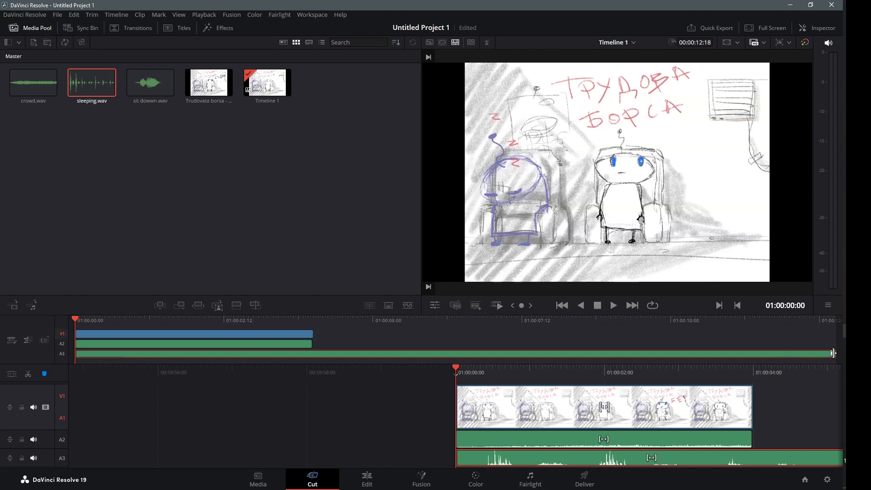
pyautogui.moveTo(833, 353); pyautogui.dragTo(313, 359)
pyautogui.click(83, 323)
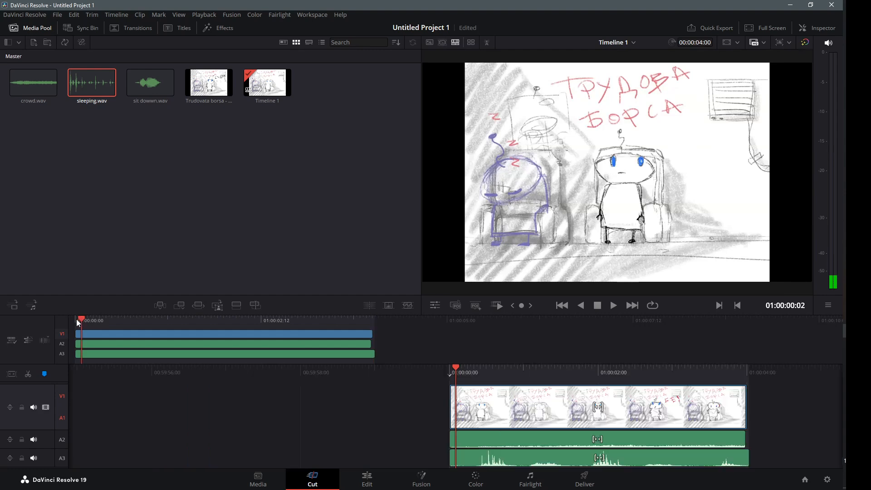
pyautogui.click(78, 321)
pyautogui.press('space')
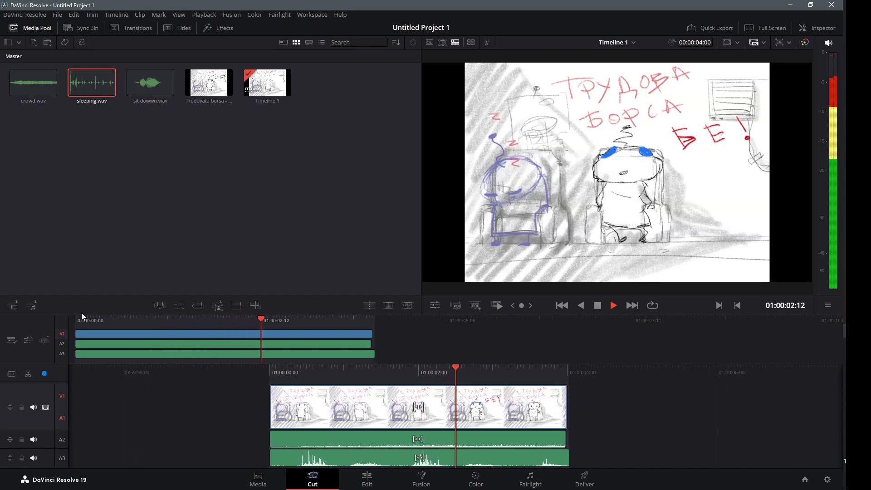
pyautogui.press('space')
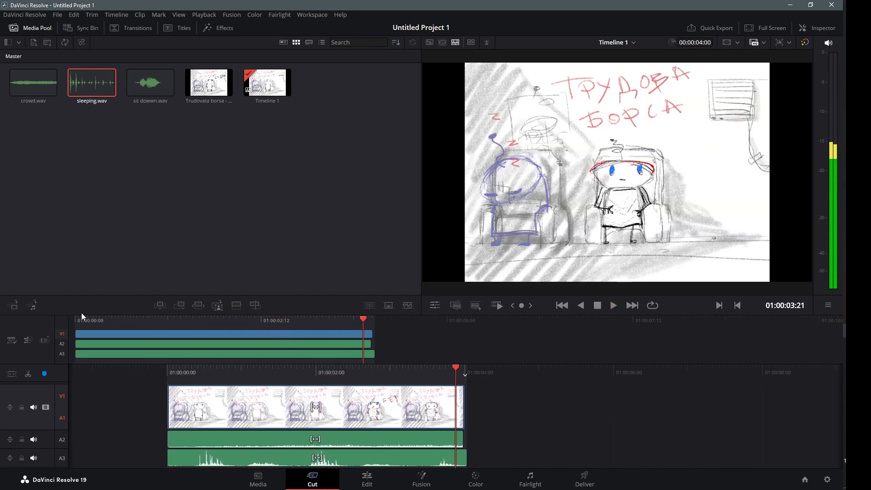
# Step: Place sit dowwn.wav on a new audio track, starting just after 01:00:01:13 where the character begins to speak
pyautogui.click(162, 91)
pyautogui.moveTo(431, 350); pyautogui.dragTo(416, 353)
pyautogui.moveTo(312, 353); pyautogui.dragTo(255, 362)
pyautogui.moveTo(229, 323); pyautogui.dragTo(200, 306)
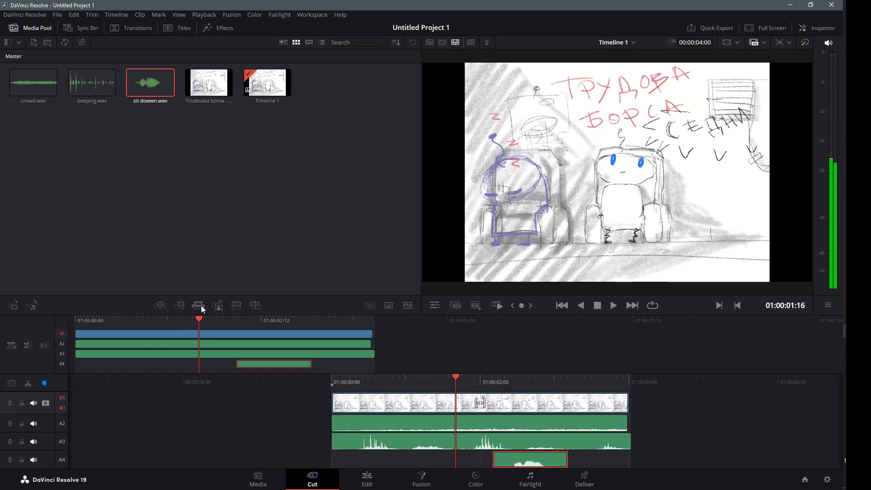
pyautogui.moveTo(256, 362); pyautogui.dragTo(220, 363)
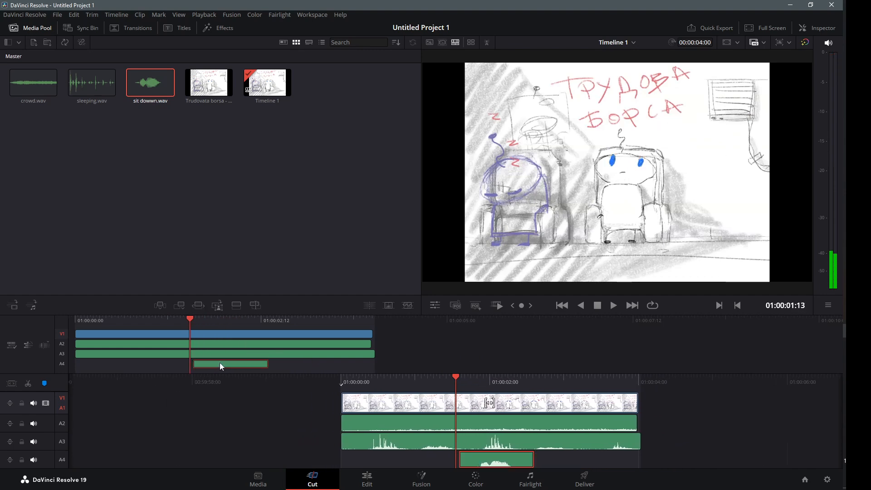
# Step: Play the timeline from before the sit dowwn.wav clip and again from the start to check the sound's sync with the video
pyautogui.click(160, 320)
pyautogui.press('space')
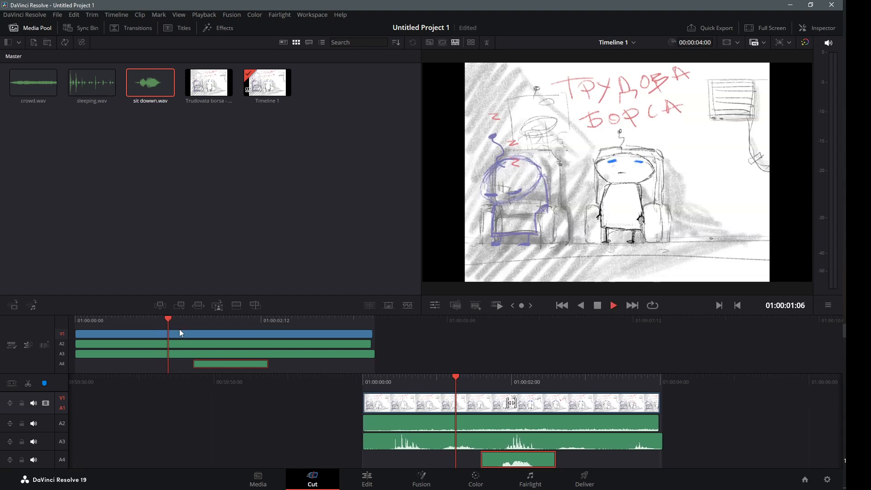
pyautogui.press('space')
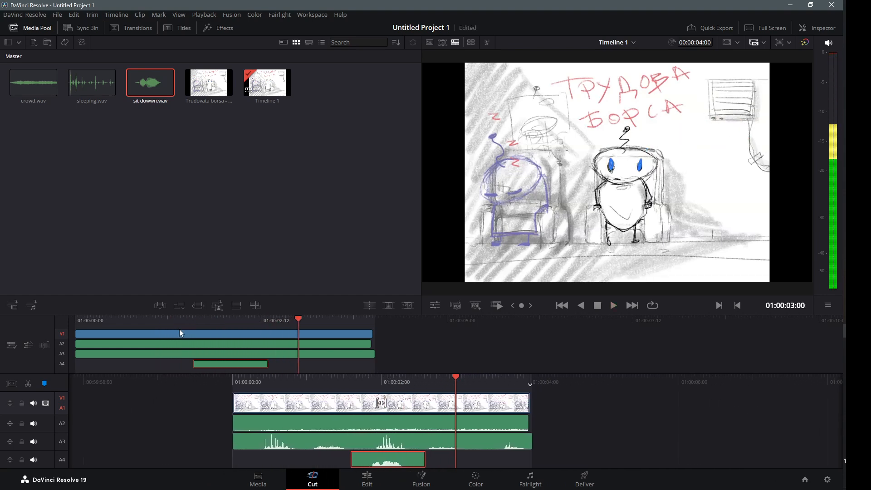
pyautogui.moveTo(180, 329); pyautogui.dragTo(47, 328)
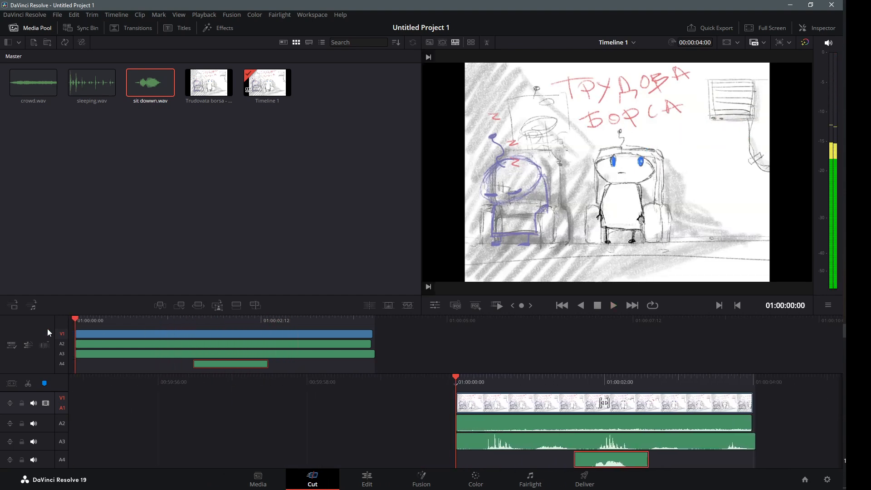
pyautogui.press('space')
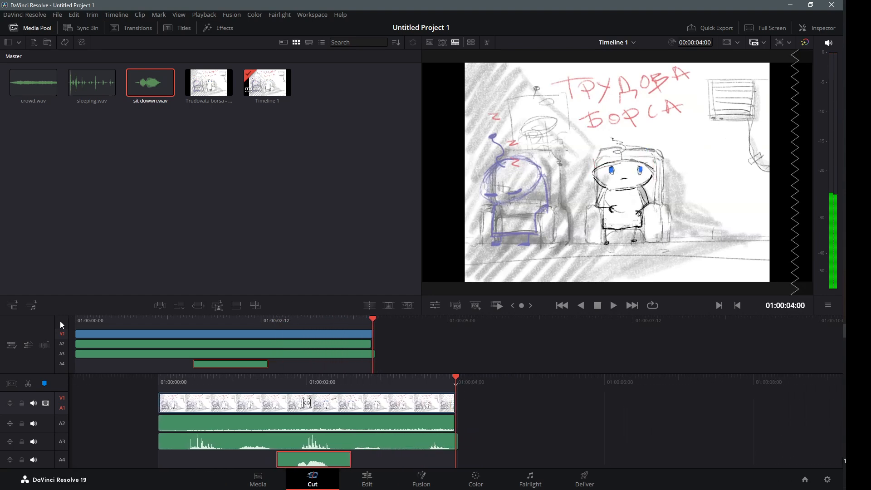
pyautogui.moveTo(350, 324); pyautogui.dragTo(73, 325)
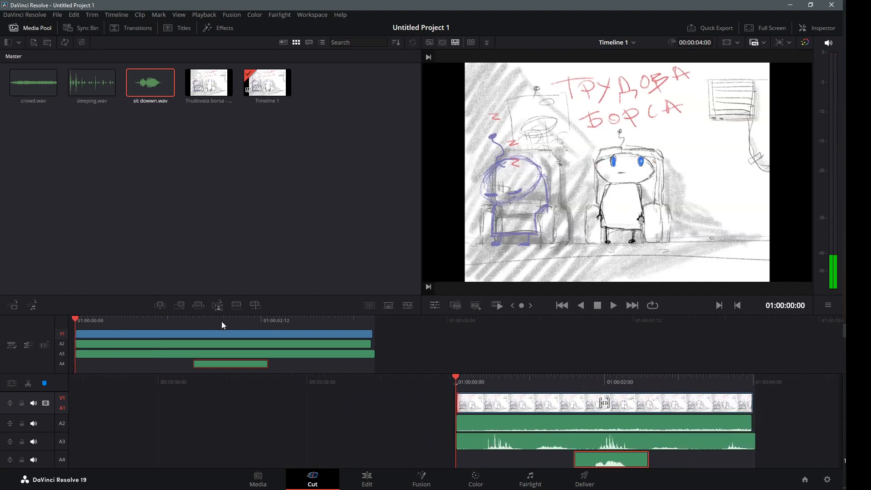
pyautogui.moveTo(221, 322); pyautogui.dragTo(255, 272)
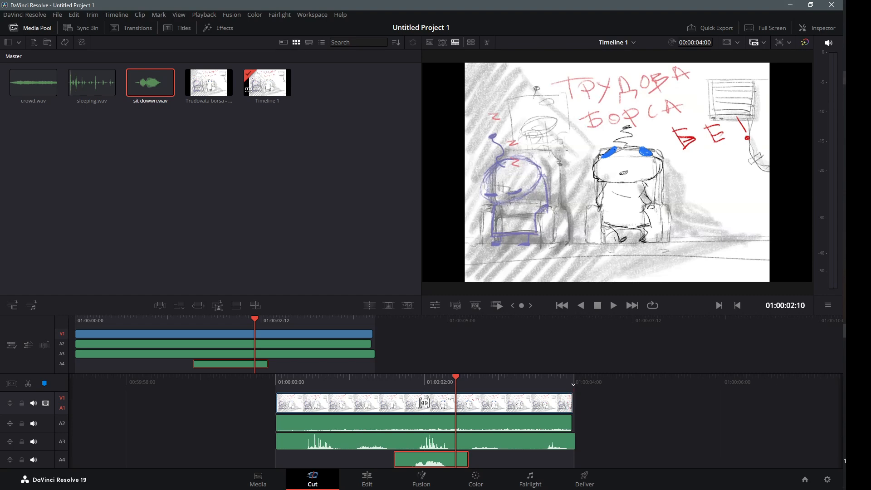
# Step: Switch to FL Studio, load Edison into slot 3 of the Master mixer track and reposition its window
pyautogui.click(842, 68)
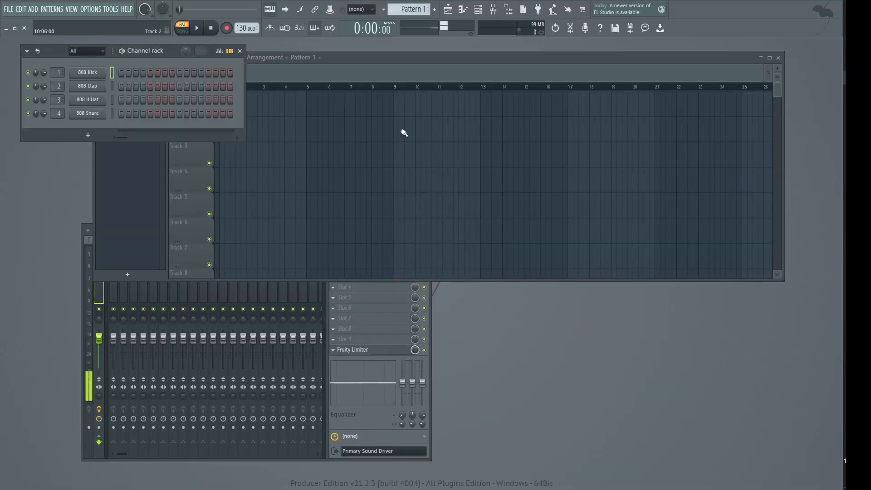
pyautogui.click(377, 352)
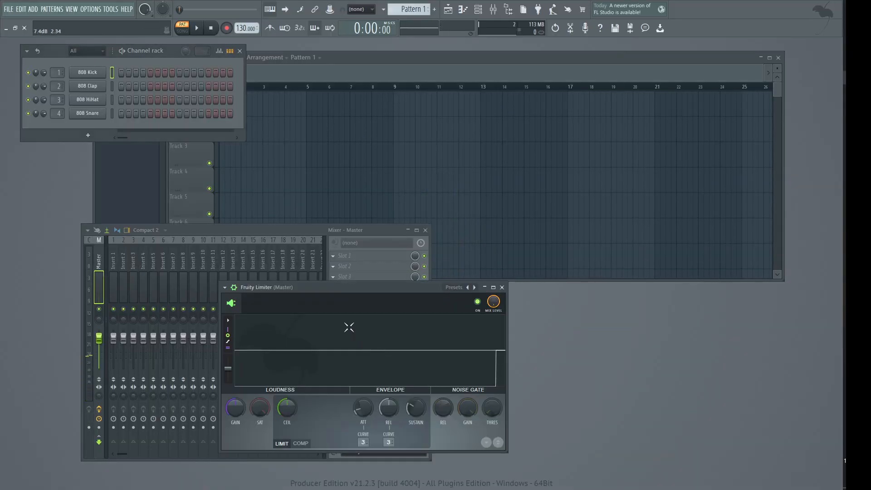
pyautogui.click(502, 287)
pyautogui.click(334, 276)
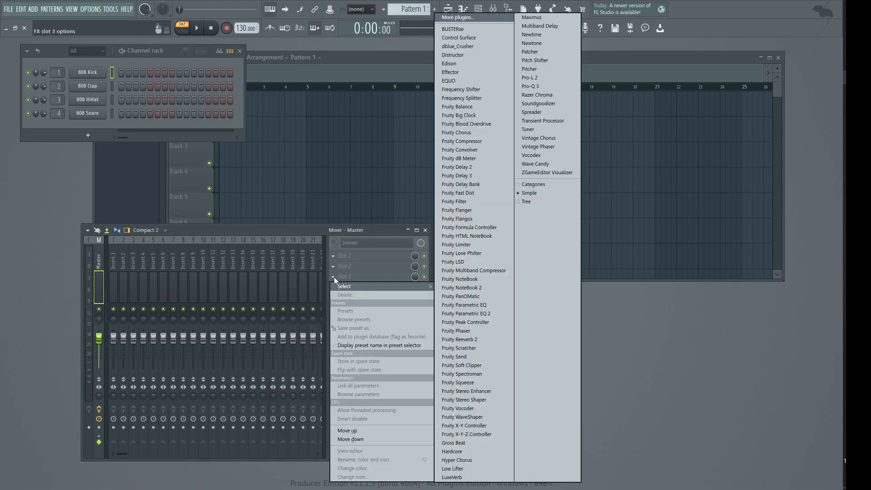
pyautogui.click(476, 63)
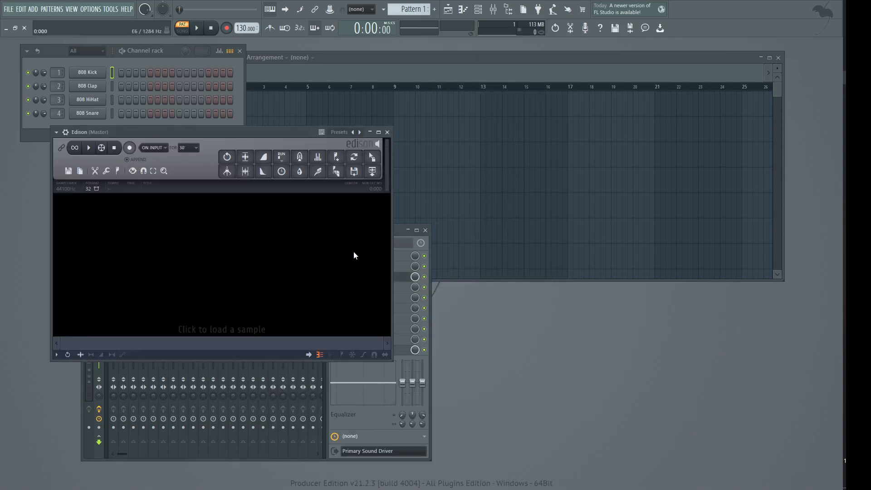
pyautogui.moveTo(259, 138); pyautogui.dragTo(368, 162)
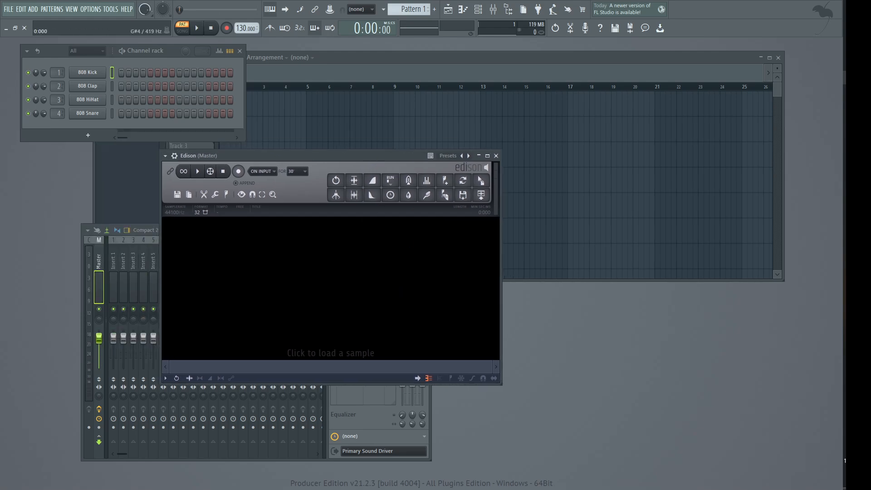
# Step: Show the desktop and look through the TRUDOVATA BORSA folder's AUDIO and VIDEO CAPTURE subfolders for the recorded files
pyautogui.press('super+d')
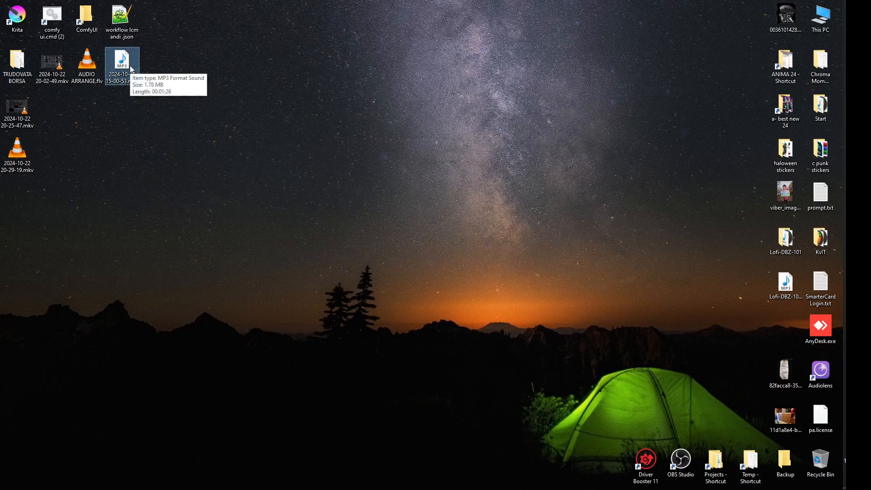
pyautogui.doubleClick(25, 70)
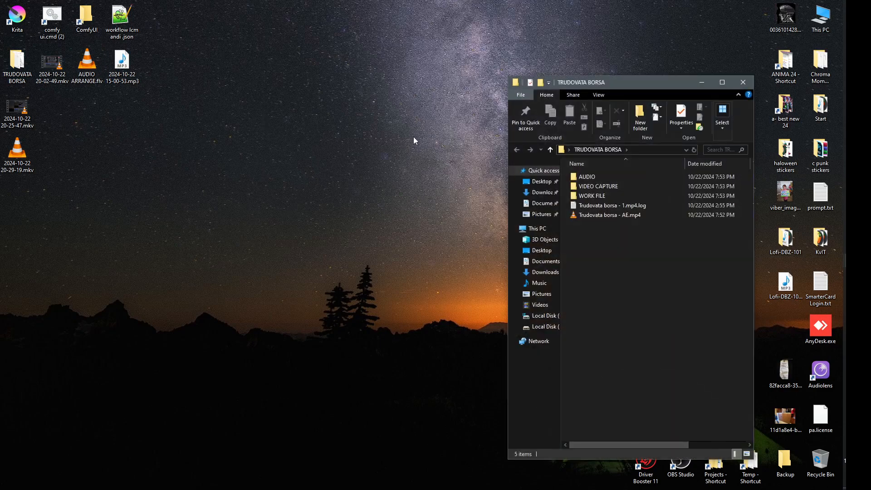
pyautogui.doubleClick(603, 175)
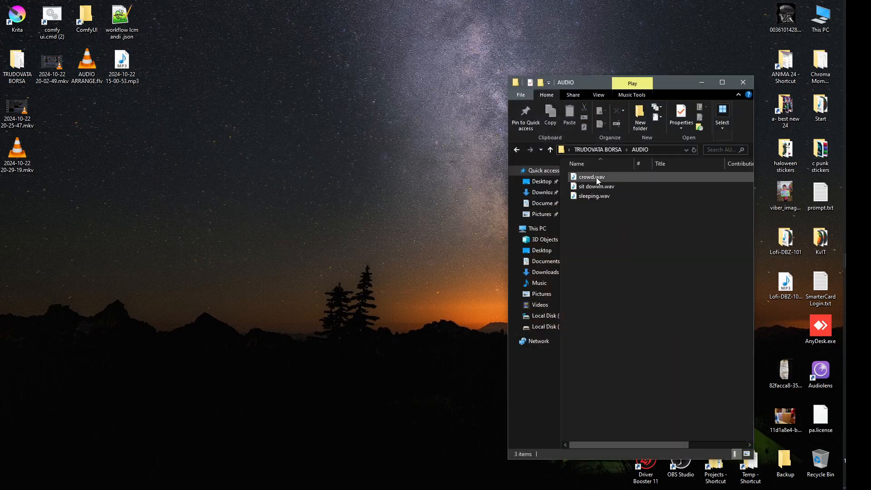
pyautogui.click(598, 178)
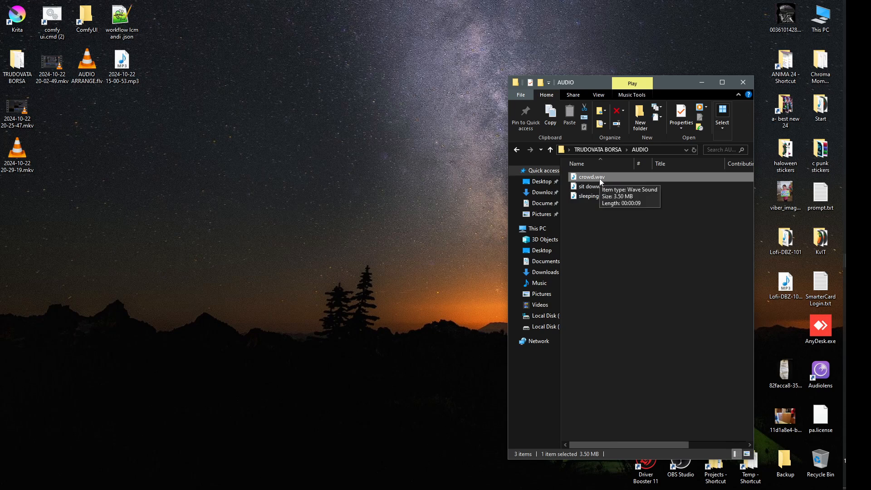
pyautogui.press('BackSpace')
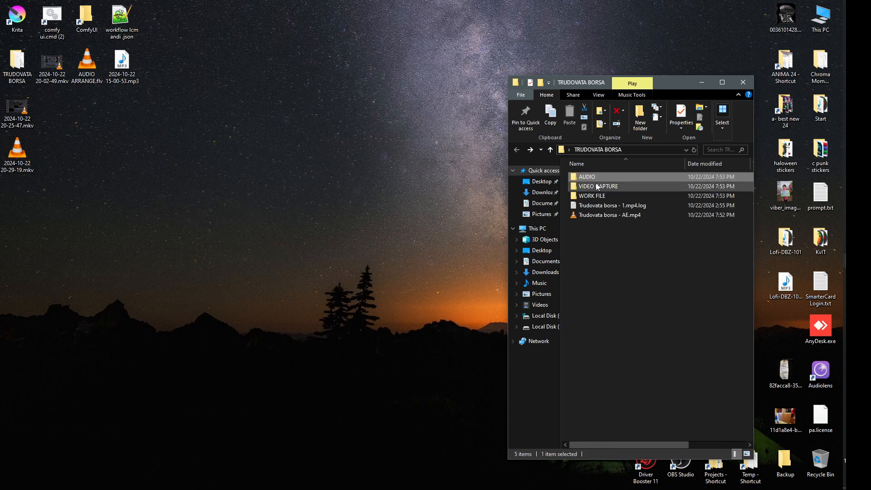
pyautogui.doubleClick(598, 187)
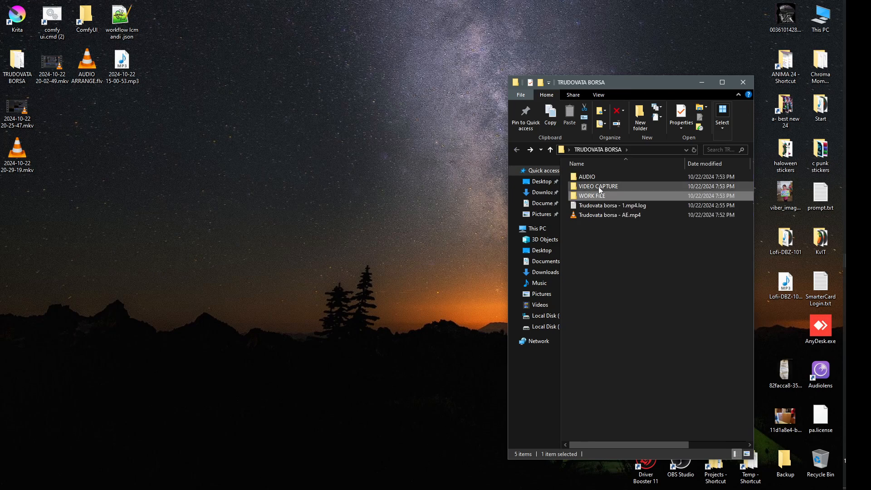
pyautogui.press('BackSpace')
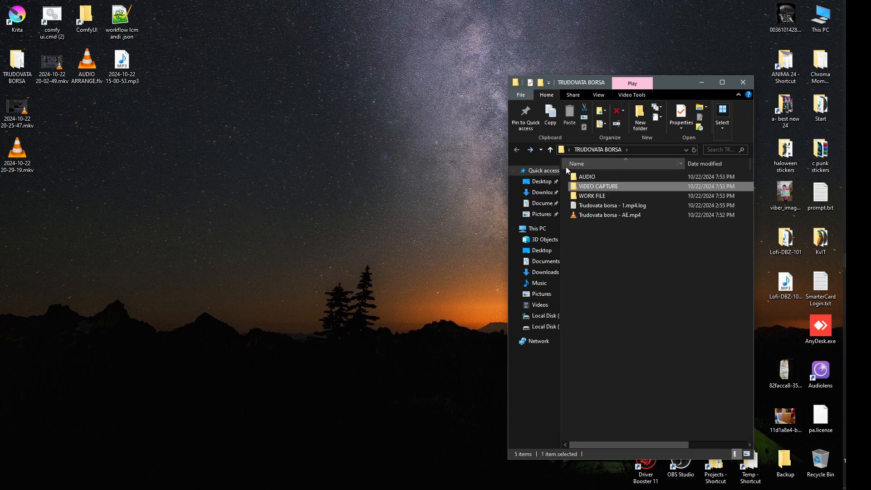
pyautogui.doubleClick(590, 180)
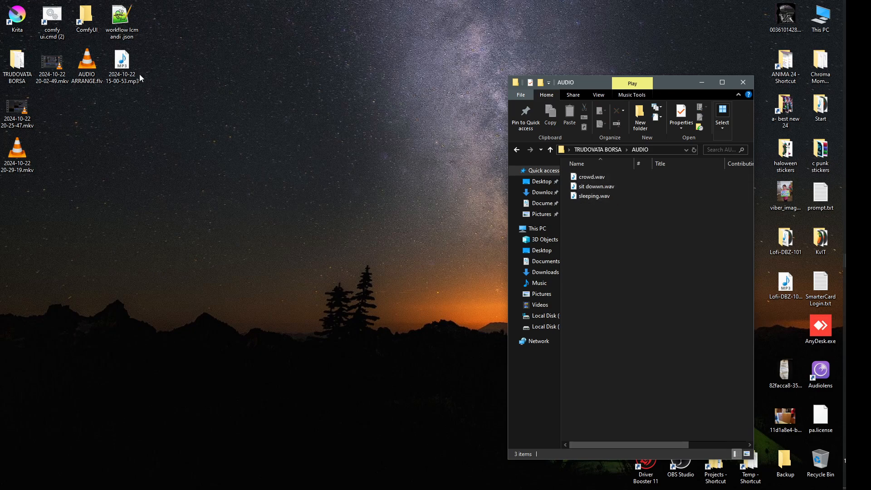
pyautogui.moveTo(136, 75); pyautogui.dragTo(380, 242)
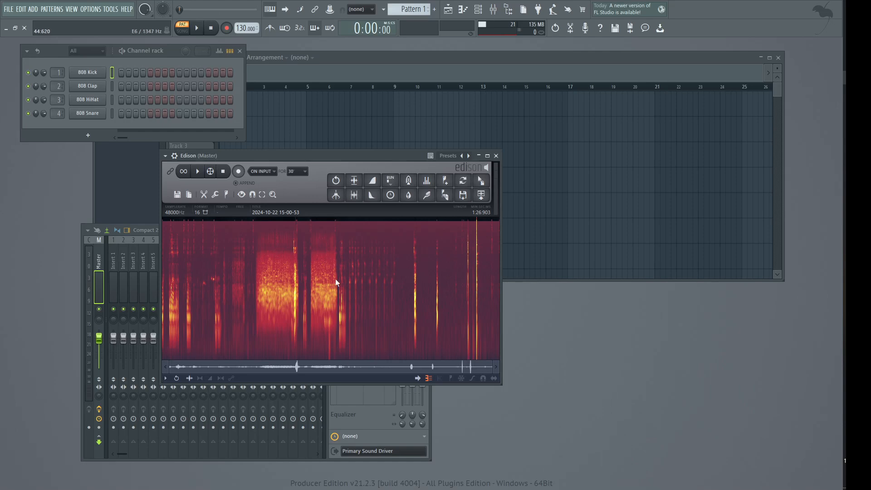
pyautogui.click(400, 278)
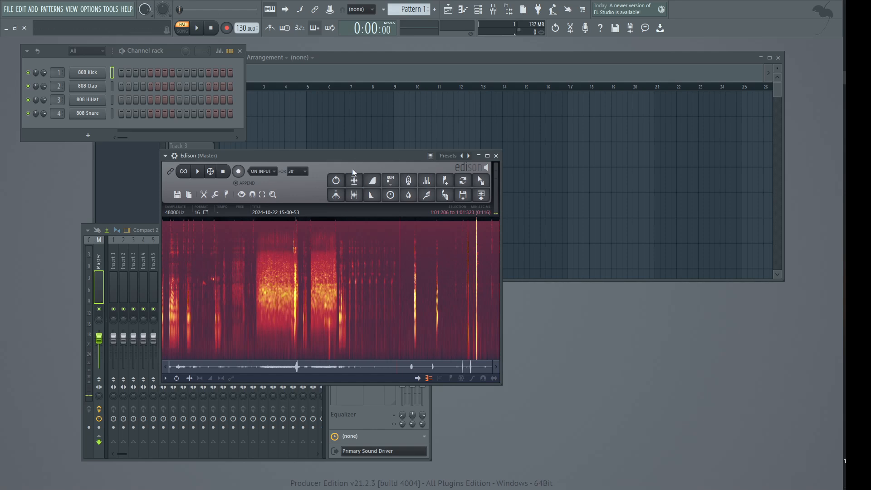
pyautogui.doubleClick(356, 156)
pyautogui.scroll(3, 590, 263)
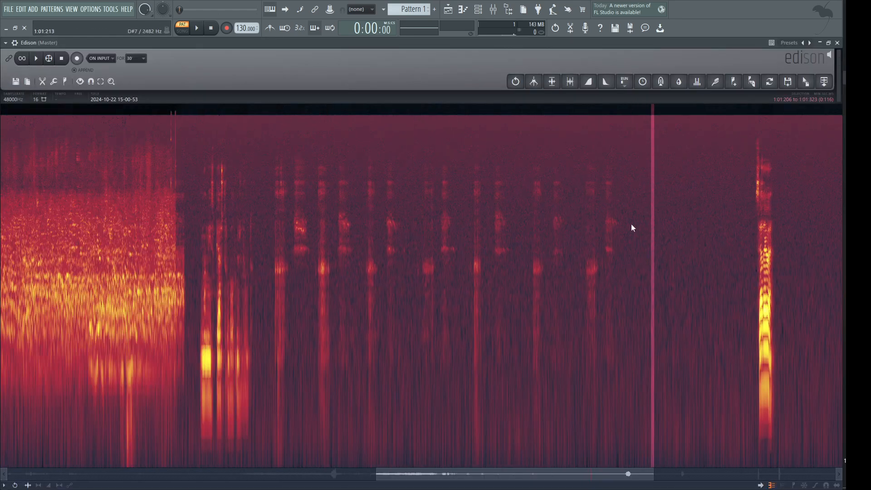
# Step: Play the recording from the quiet part after the repeated sleeping sounds and from the first short voice burst
pyautogui.click(564, 208)
pyautogui.press('space')
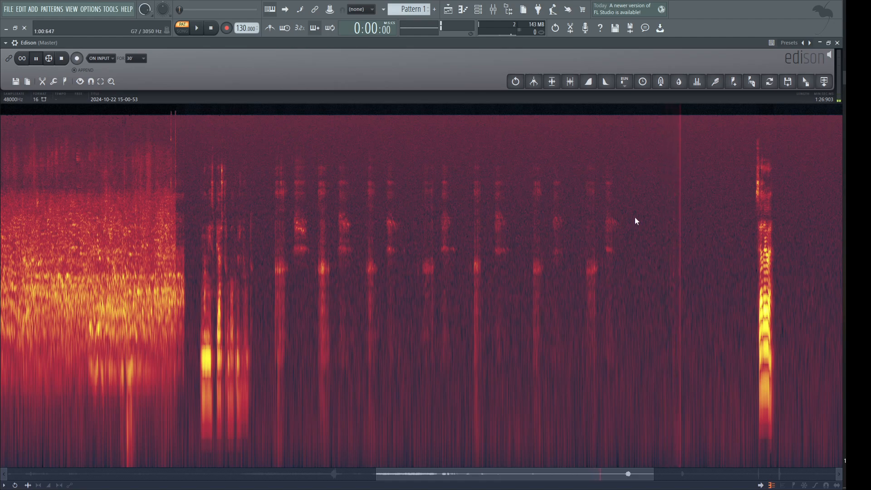
pyautogui.click(754, 250)
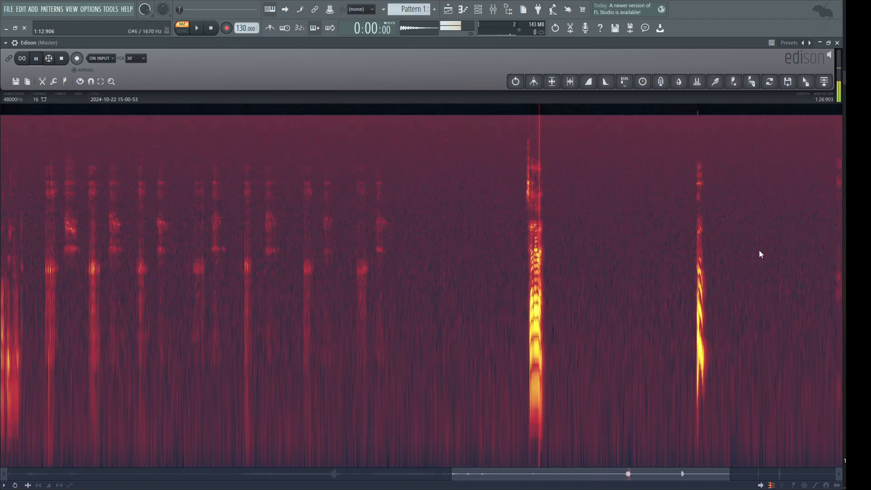
pyautogui.click(489, 241)
pyautogui.press('space')
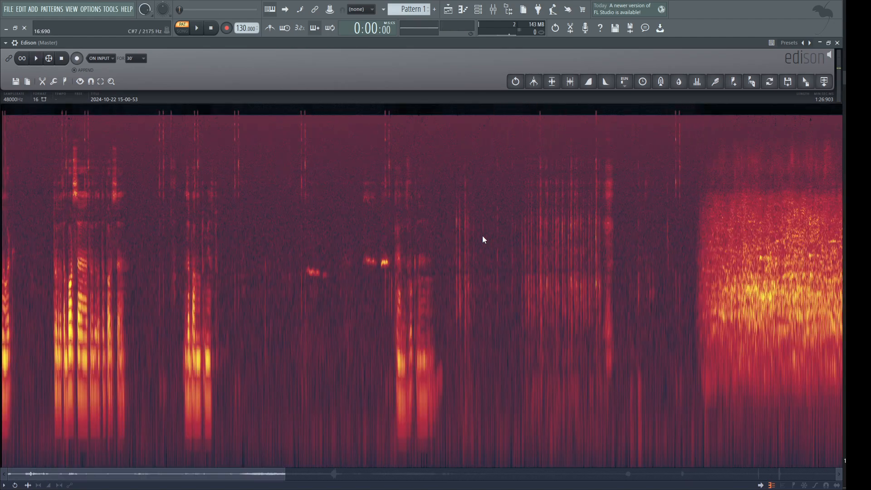
# Step: Play the recording from just before the short voice burst near 1:04.7 to pinpoint where it starts
pyautogui.scroll(-3, 312, 290)
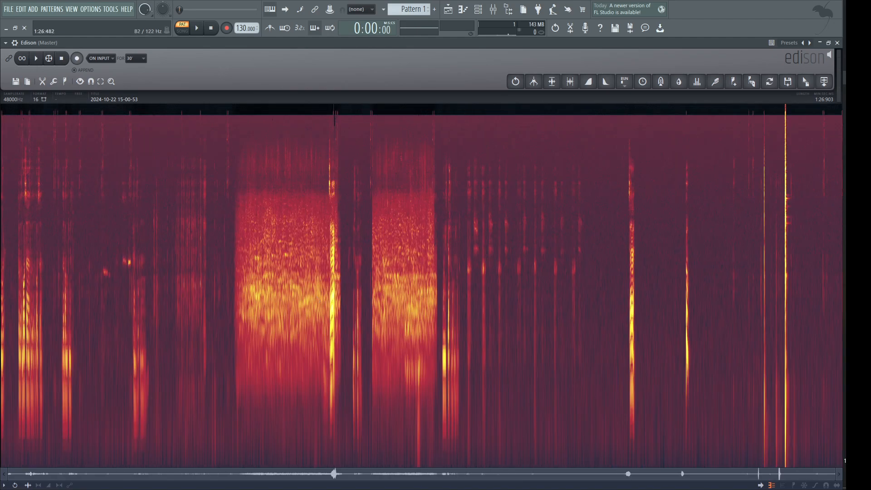
pyautogui.scroll(17, 698, 383)
pyautogui.click(586, 269)
pyautogui.press('space')
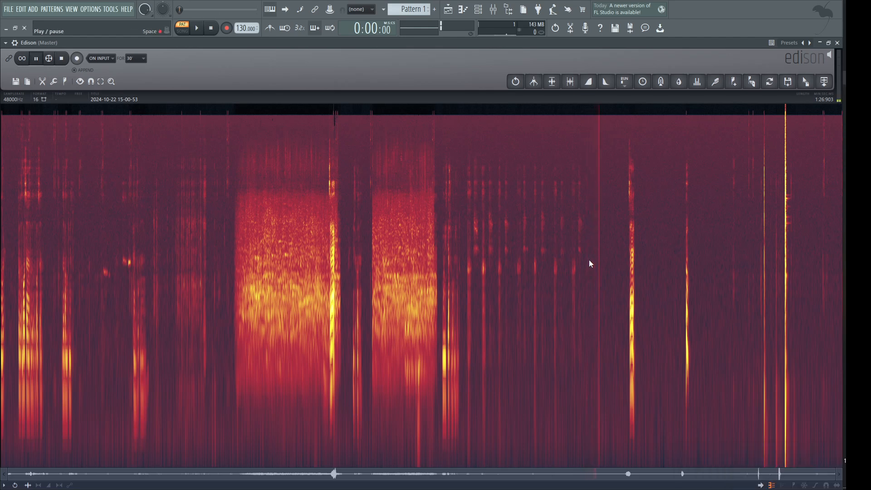
pyautogui.press('space')
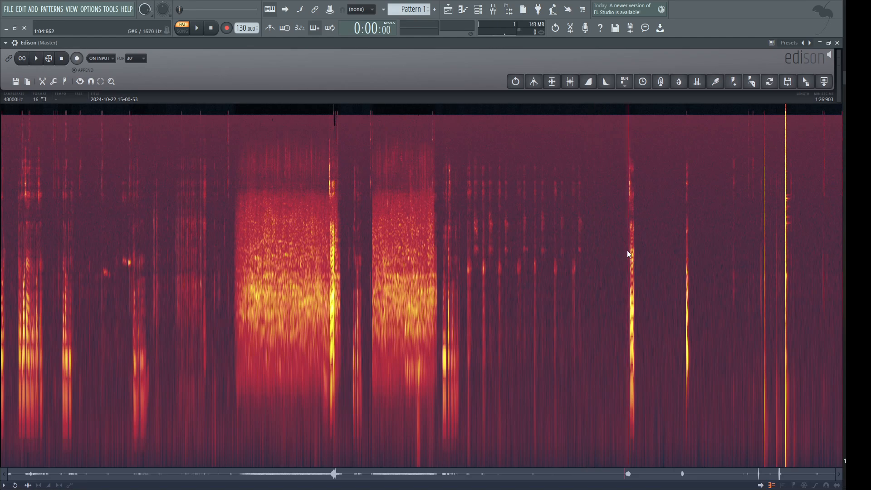
pyautogui.scroll(5, 627, 249)
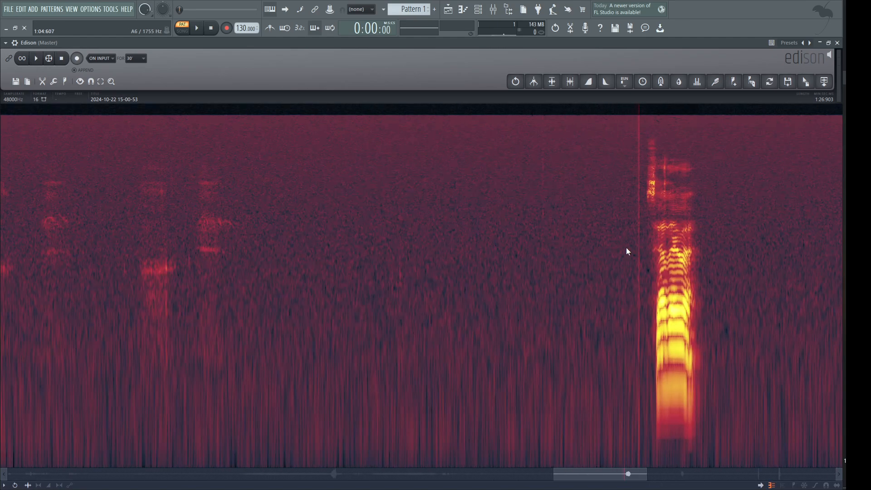
pyautogui.press('space')
pyautogui.press('space')
# Step: Select the quiet stretch from 1:06.154 to 1:09.450 and acquire it as the denoiser's noise profile
pyautogui.scroll(-3, 565, 301)
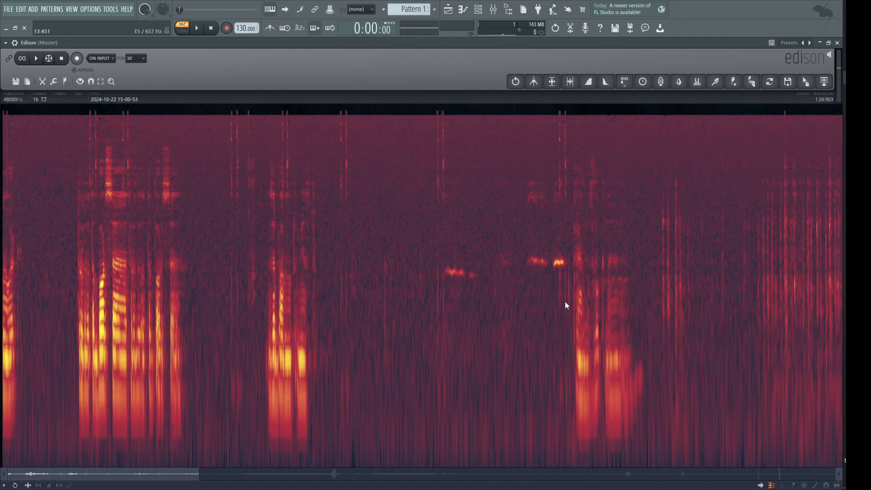
pyautogui.scroll(-2, 656, 308)
pyautogui.click(656, 474)
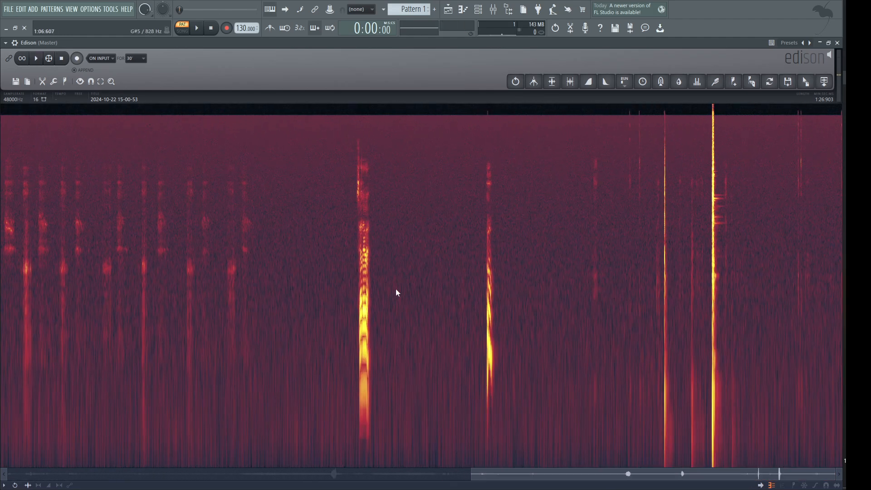
pyautogui.moveTo(385, 260); pyautogui.dragTo(459, 245)
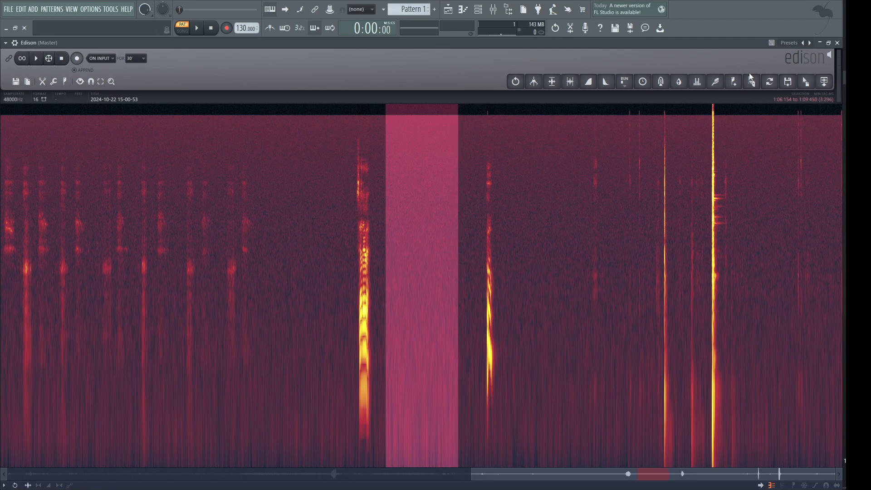
pyautogui.click(716, 82)
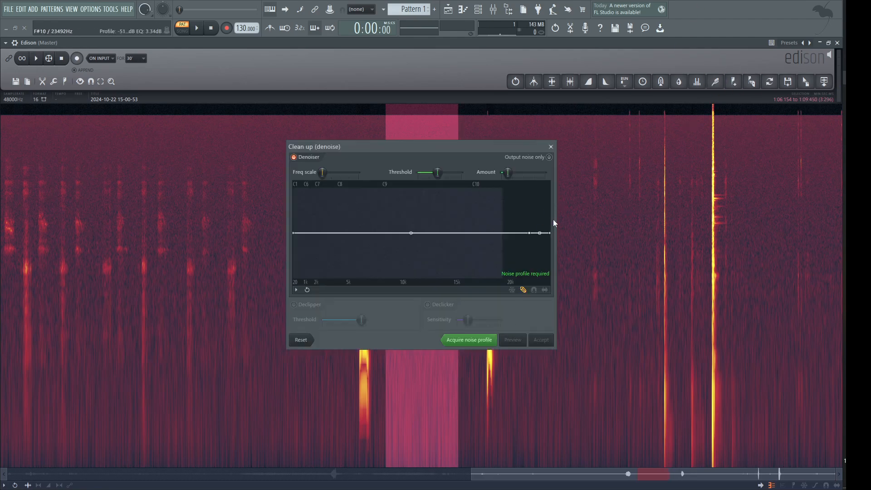
pyautogui.click(472, 341)
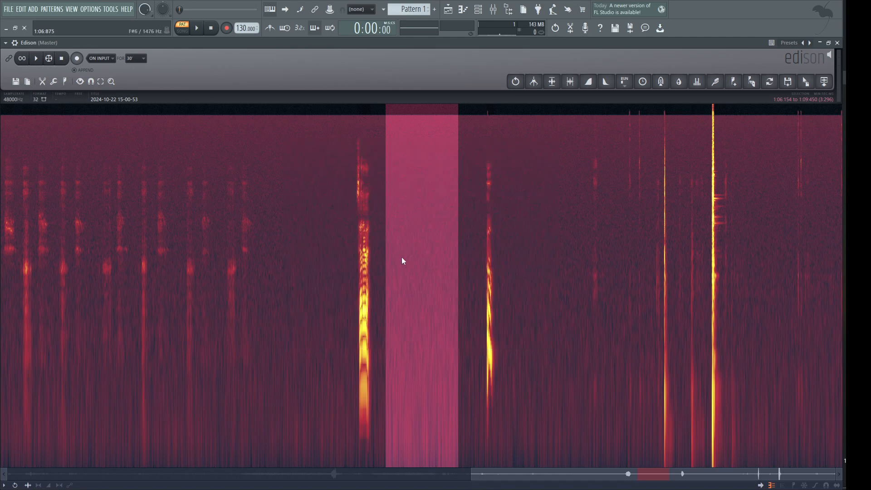
# Step: Select the voice burst from 1:04.782 to 1:05.799 and denoise it with the acquired profile, slightly lowering the Amount
pyautogui.click(382, 246)
pyautogui.scroll(4, 362, 267)
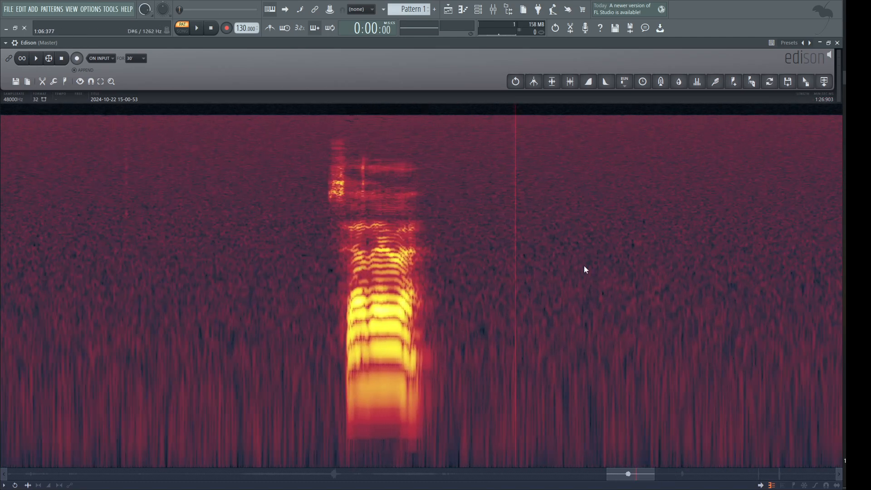
pyautogui.moveTo(317, 245); pyautogui.dragTo(487, 267)
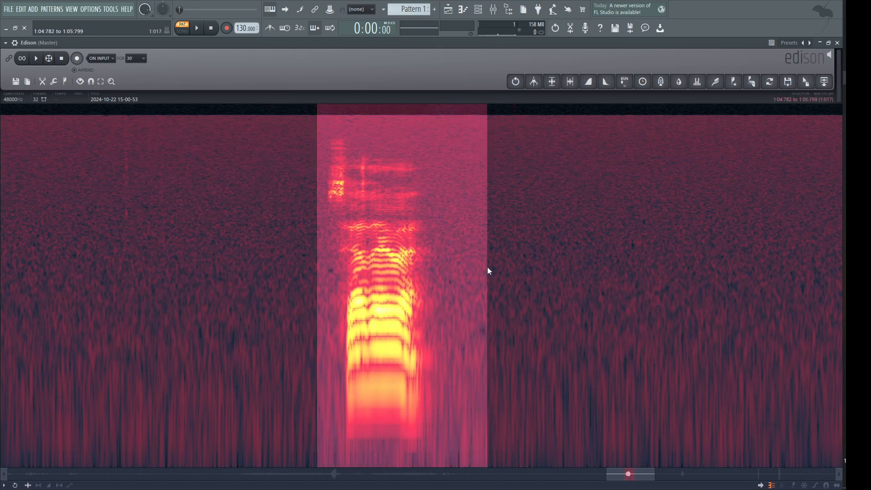
pyautogui.click(715, 83)
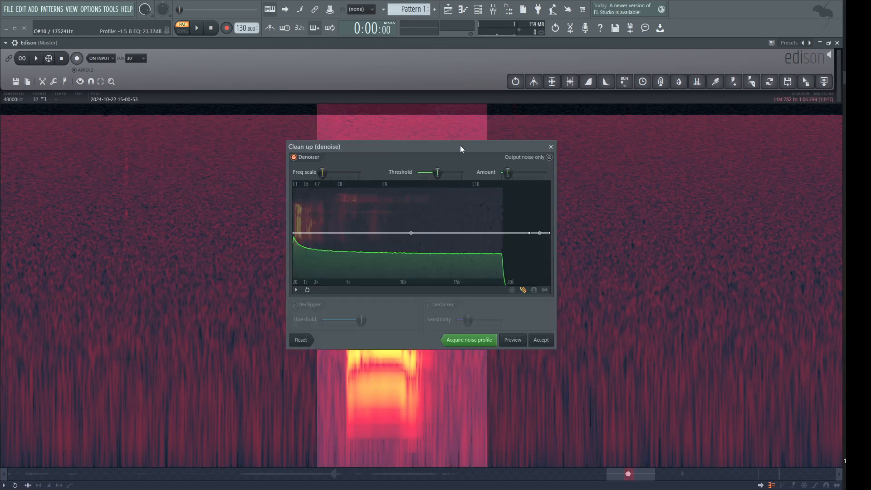
pyautogui.moveTo(460, 146); pyautogui.dragTo(638, 152)
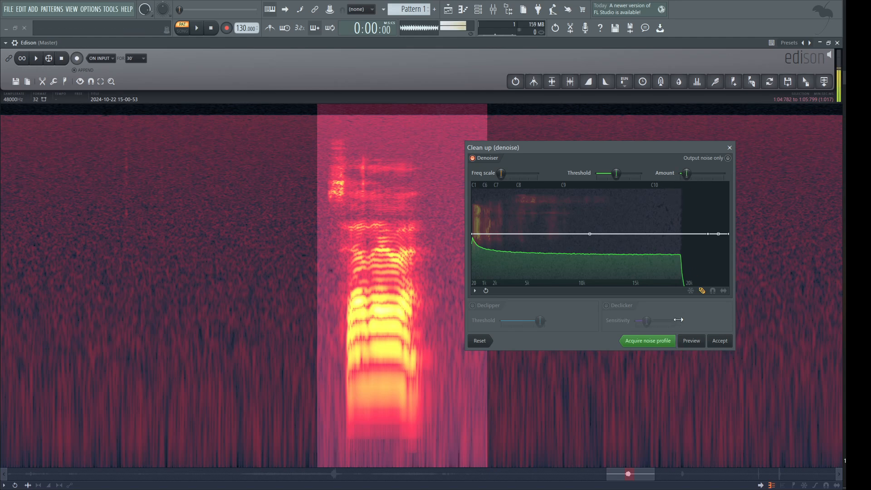
pyautogui.moveTo(687, 173)
pyautogui.mouseDown()
pyautogui.moveTo(727, 176)
pyautogui.moveTo(686, 175)
pyautogui.mouseUp()
pyautogui.click(725, 344)
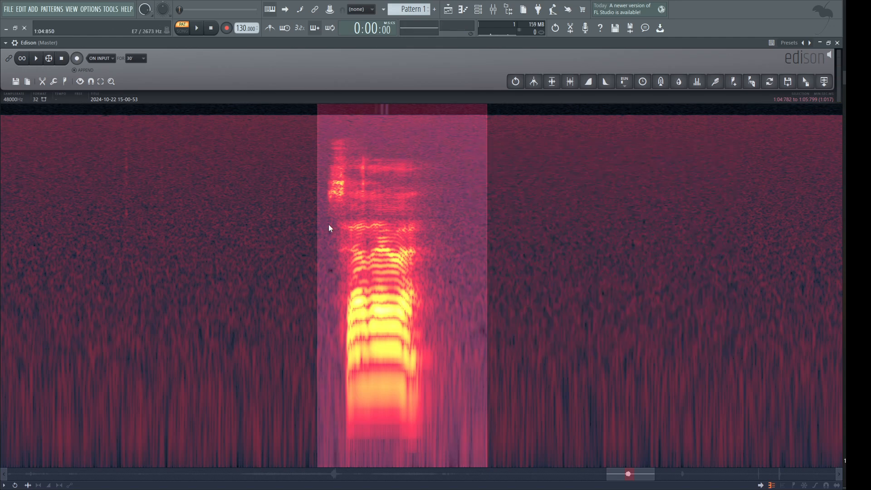
# Step: Reselect the voice burst from 1:04.777 to 1:05.788 and apply the denoise cleanup a second time
pyautogui.click(316, 223)
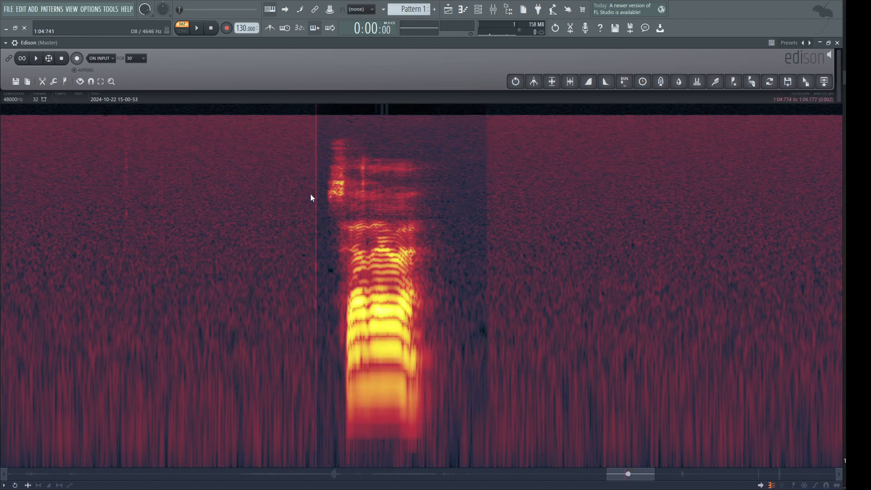
pyautogui.moveTo(316, 195); pyautogui.dragTo(485, 209)
pyautogui.click(716, 82)
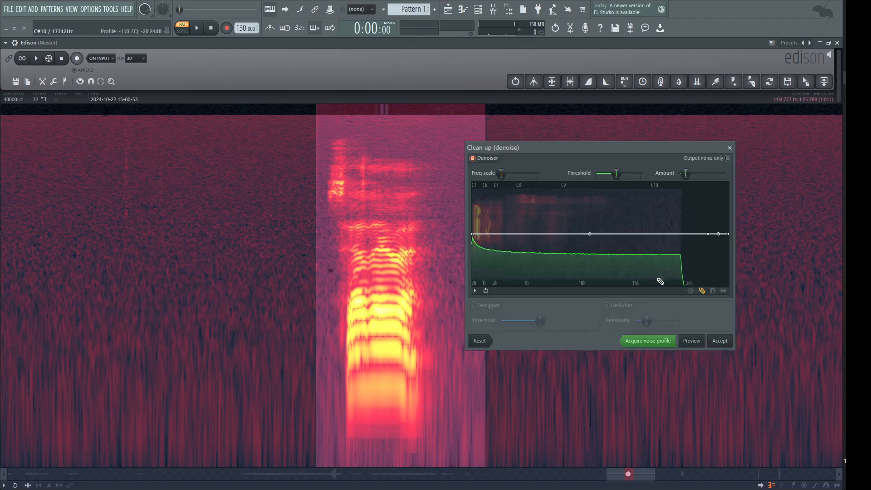
pyautogui.click(724, 345)
# Step: Select the voice burst with slightly wider margins, 1:04.755 to 1:05.805, and denoise it again with a higher Amount
pyautogui.click(319, 240)
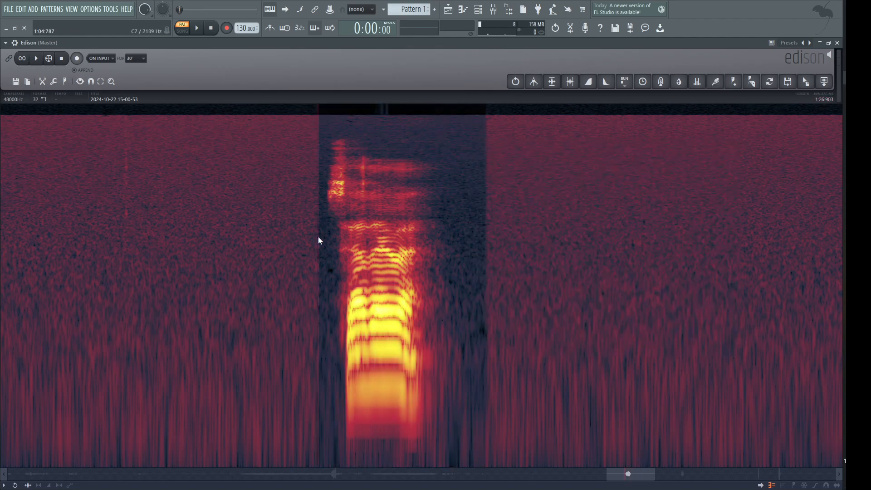
pyautogui.scroll(-5, 318, 236)
pyautogui.scroll(5, 438, 195)
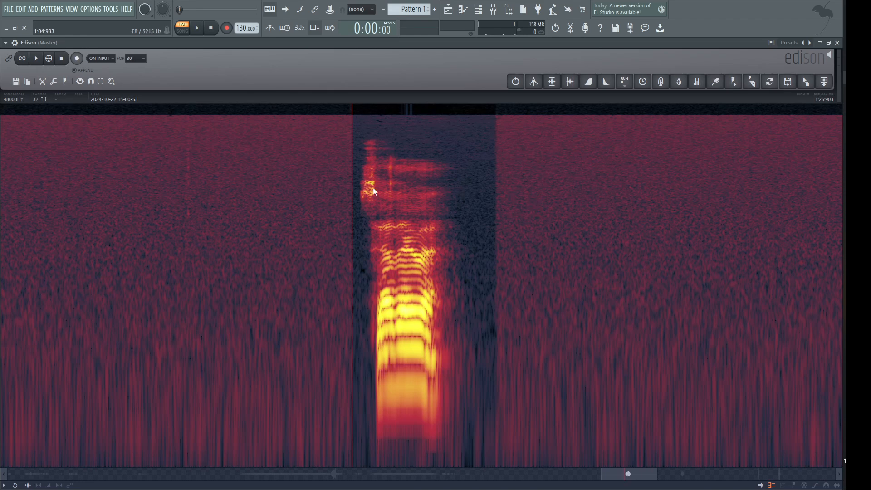
pyautogui.moveTo(347, 191); pyautogui.dragTo(498, 200)
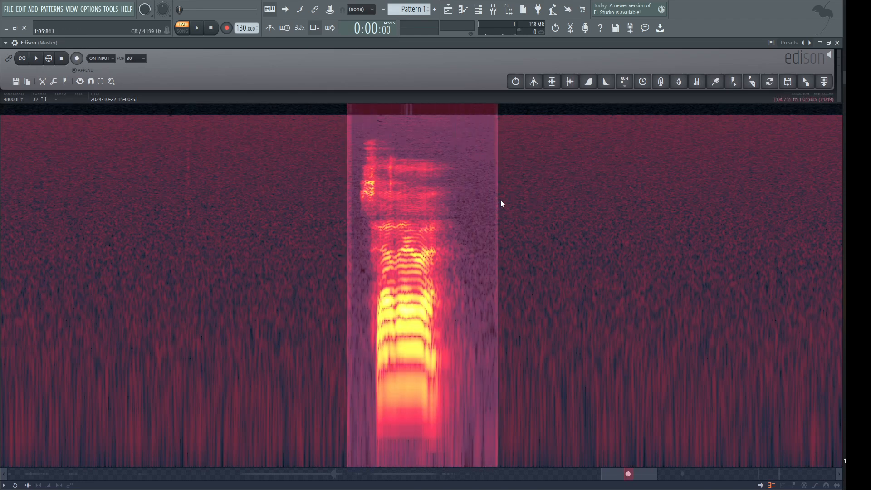
pyautogui.click(716, 82)
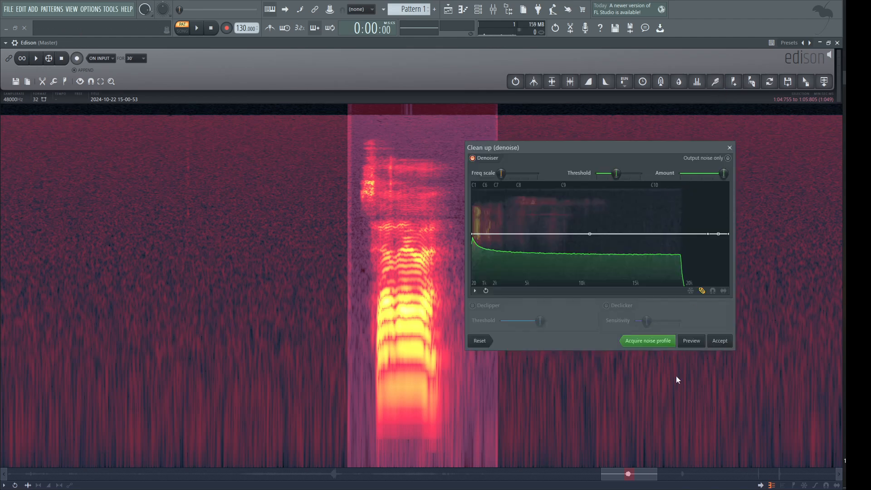
pyautogui.moveTo(724, 173); pyautogui.dragTo(702, 173)
pyautogui.click(725, 342)
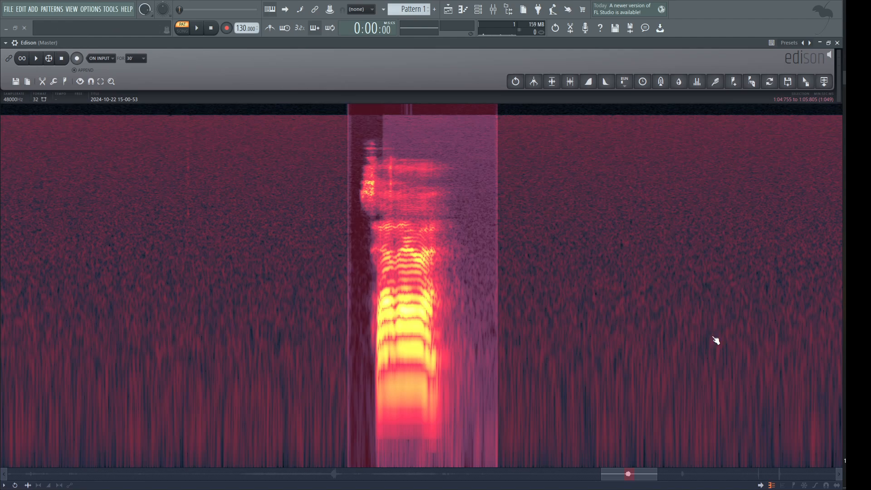
# Step: Select the denoised voice burst from 1:04.716 to 1:05.727 and play it back to check the result
pyautogui.click(346, 216)
pyautogui.scroll(-5, 347, 217)
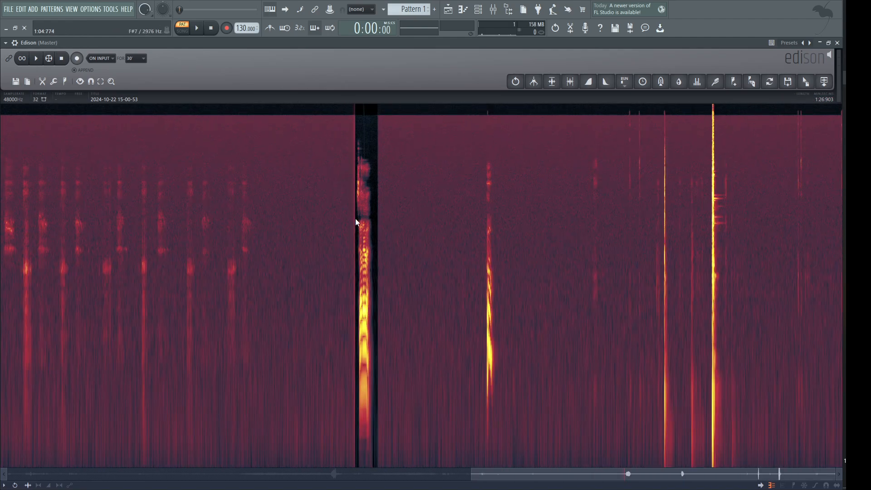
pyautogui.scroll(4, 357, 219)
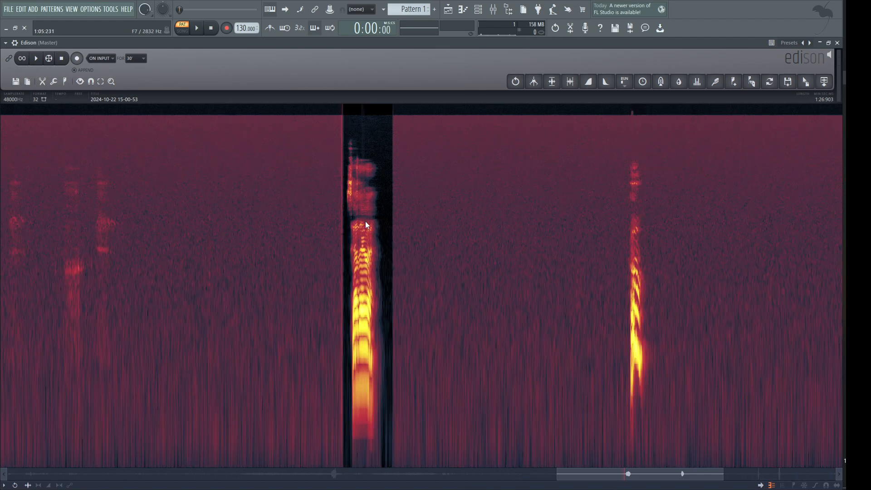
pyautogui.scroll(-3, 363, 221)
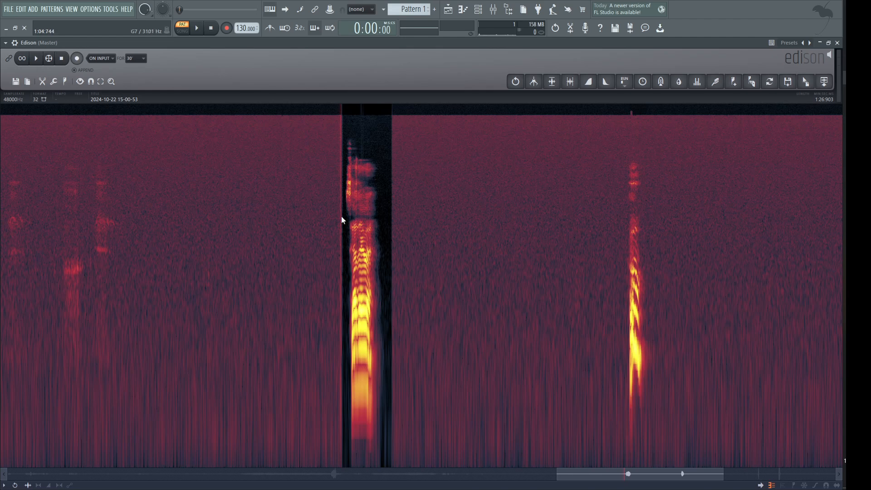
pyautogui.moveTo(341, 216); pyautogui.dragTo(390, 216)
pyautogui.press('space')
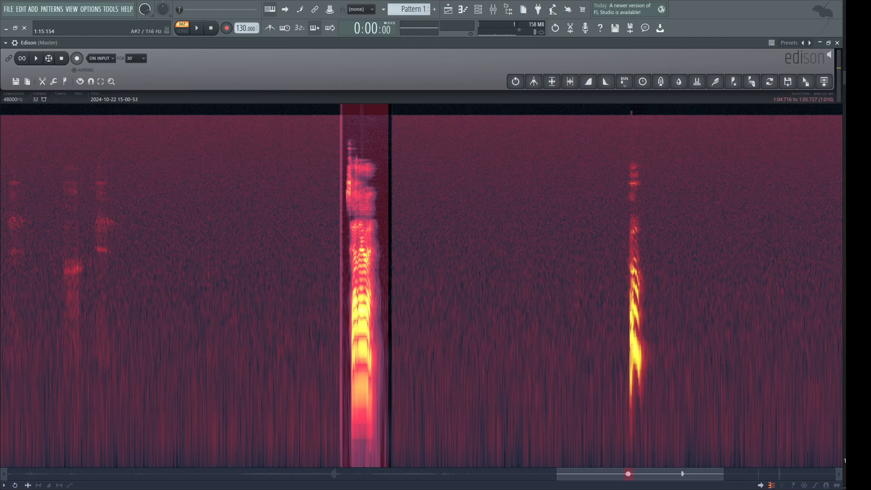
pyautogui.scroll(-12, 711, 391)
pyautogui.scroll(2, 711, 391)
pyautogui.click(392, 54)
pyautogui.click(281, 201)
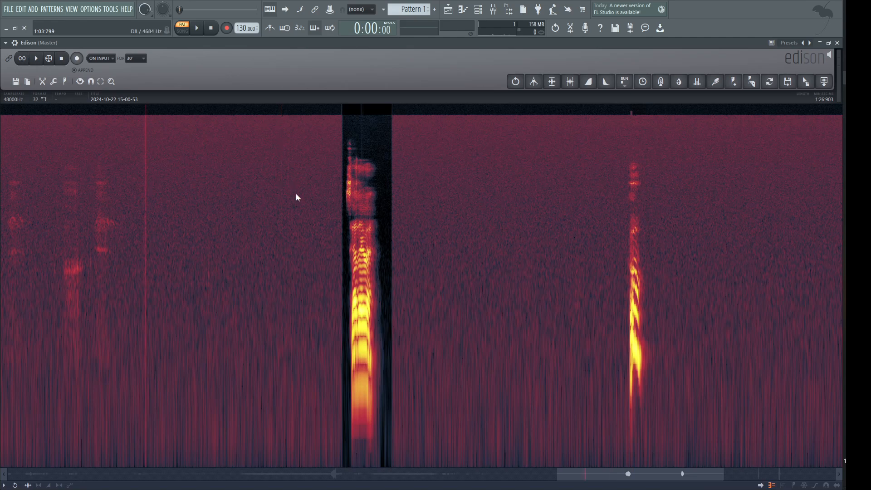
# Step: Select everything before the voice burst, 0:046 to 1:04.428, and denoise it with the acquired noise profile
pyautogui.scroll(-4, 297, 202)
pyautogui.moveTo(51, 216); pyautogui.dragTo(626, 236)
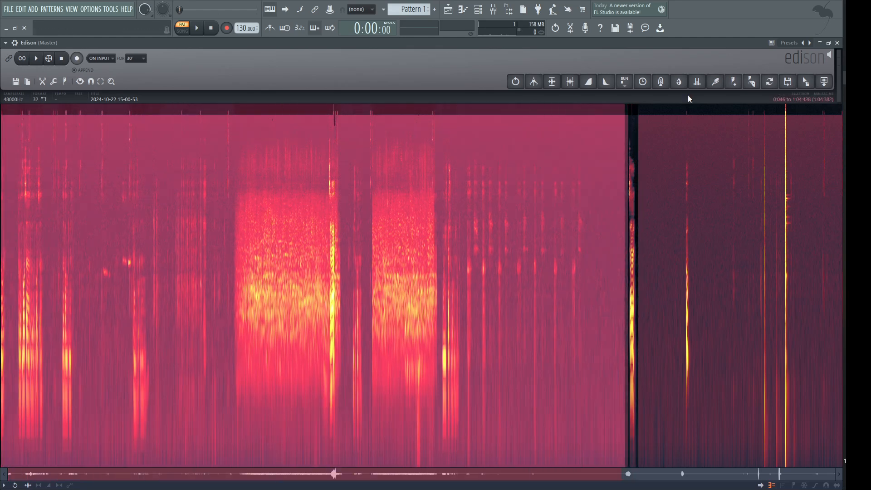
pyautogui.click(715, 82)
pyautogui.click(720, 345)
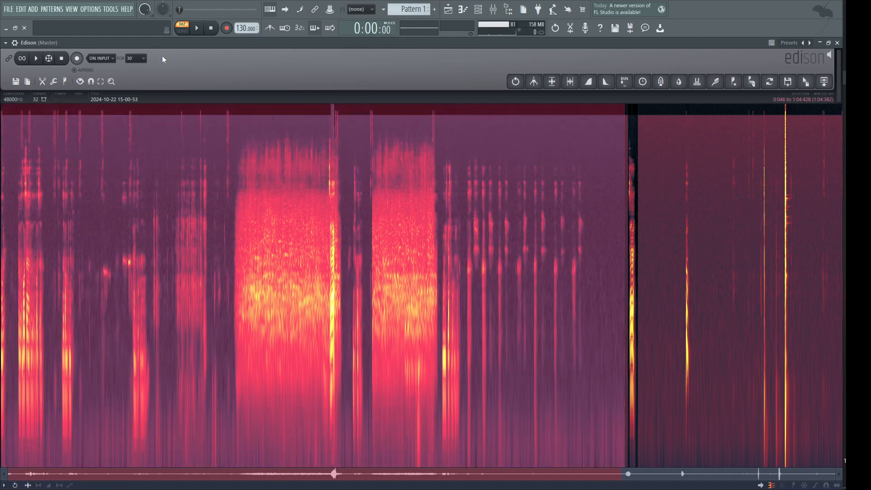
pyautogui.click(516, 233)
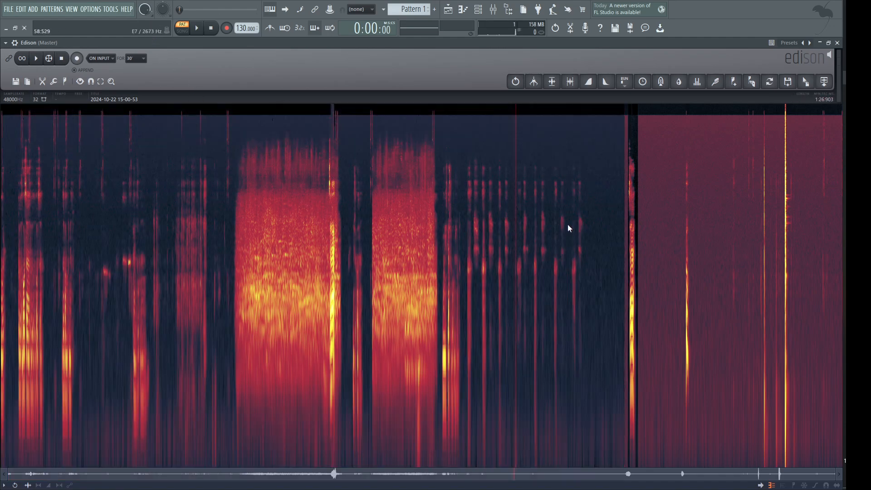
pyautogui.rightClick(502, 190)
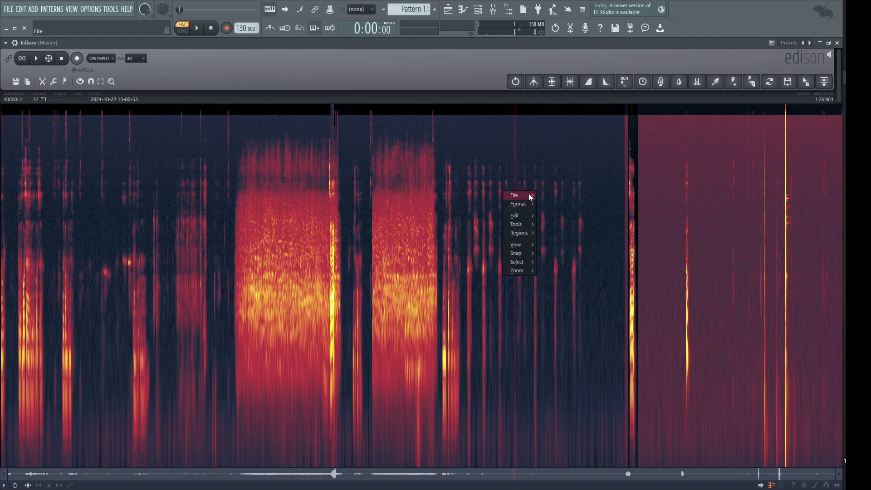
pyautogui.moveTo(529, 195)
pyautogui.click(577, 211)
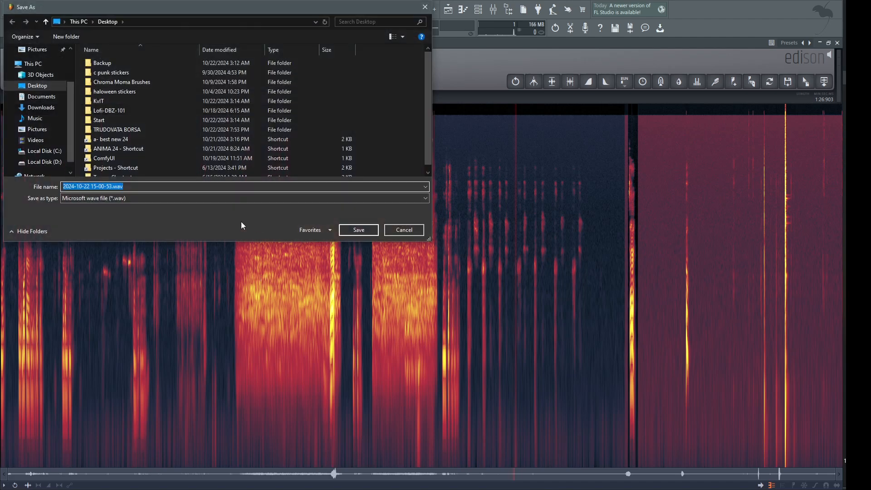
pyautogui.click(388, 230)
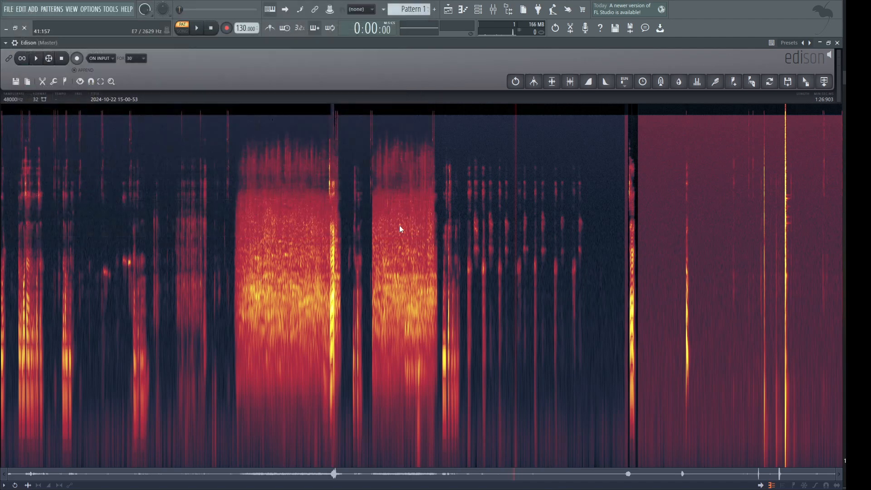
# Step: Select the second loud section from 38.207 to 45.184 and play it with the speaker volume lowered to 21
pyautogui.moveTo(371, 211); pyautogui.dragTo(438, 206)
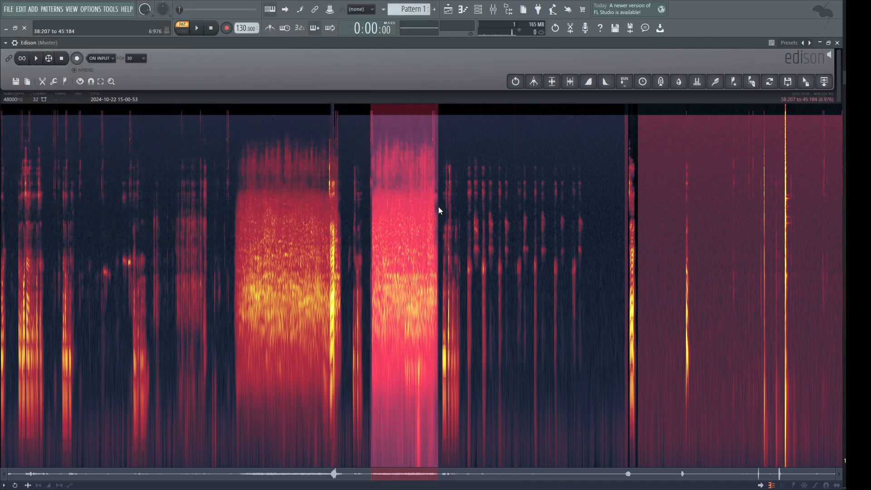
pyautogui.scroll(5, 418, 216)
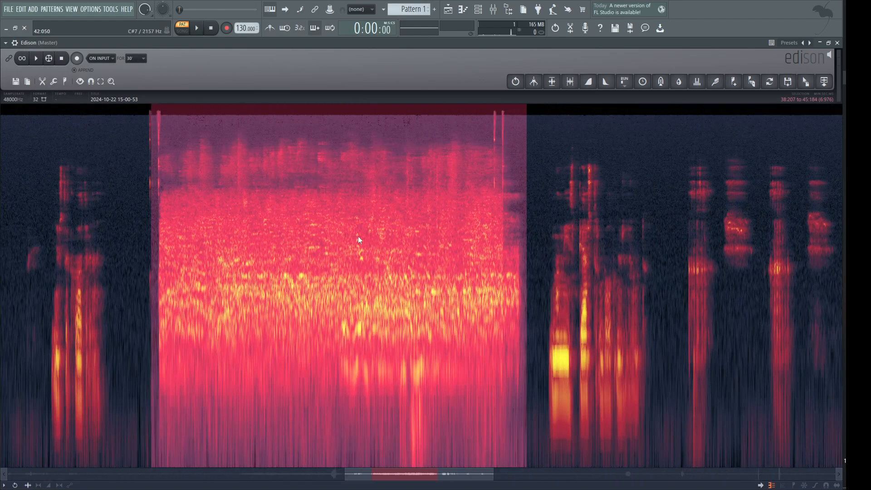
pyautogui.press('XF86AudioLowerVolume')
pyautogui.press('XF86AudioLowerVolume')
pyautogui.press('XF86AudioLowerVolume')
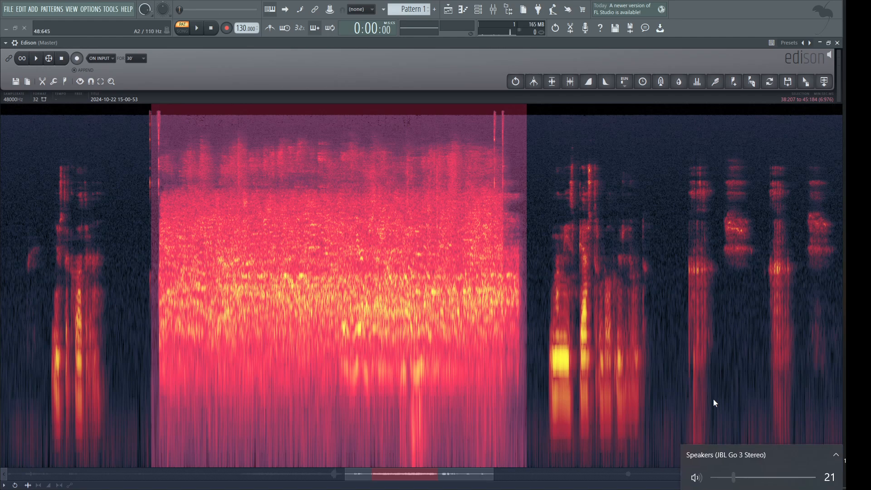
pyautogui.press('space')
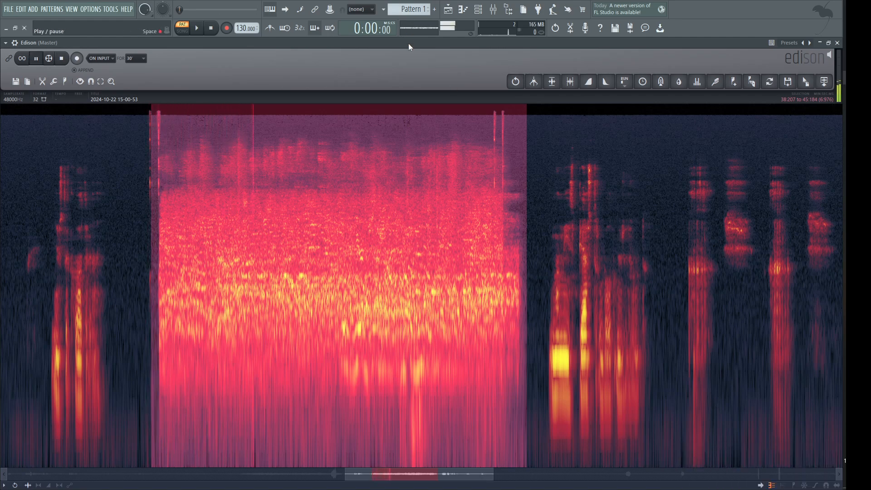
# Step: Raise the speaker volume again after listening to the selected section
pyautogui.click(857, 431)
pyautogui.press('XF86AudioRaiseVolume')
pyautogui.press('XF86AudioRaiseVolume')
pyautogui.press('XF86AudioRaiseVolume')
pyautogui.press('XF86AudioRaiseVolume')
pyautogui.press('XF86AudioRaiseVolume')
pyautogui.press('XF86AudioRaiseVolume')
pyautogui.press('XF86AudioRaiseVolume')
pyautogui.press('XF86AudioRaiseVolume')
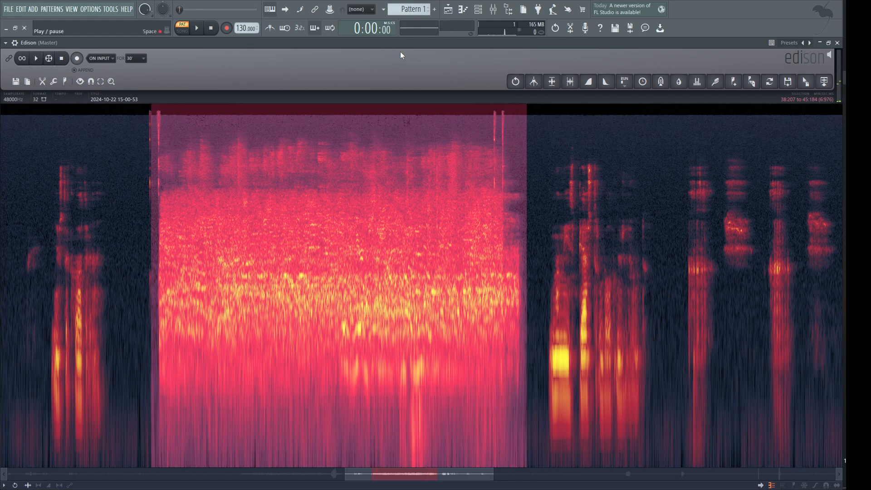
# Step: Cut the selected section from 38.207 to 45.184 out of the recording
pyautogui.rightClick(340, 153)
pyautogui.moveTo(354, 158)
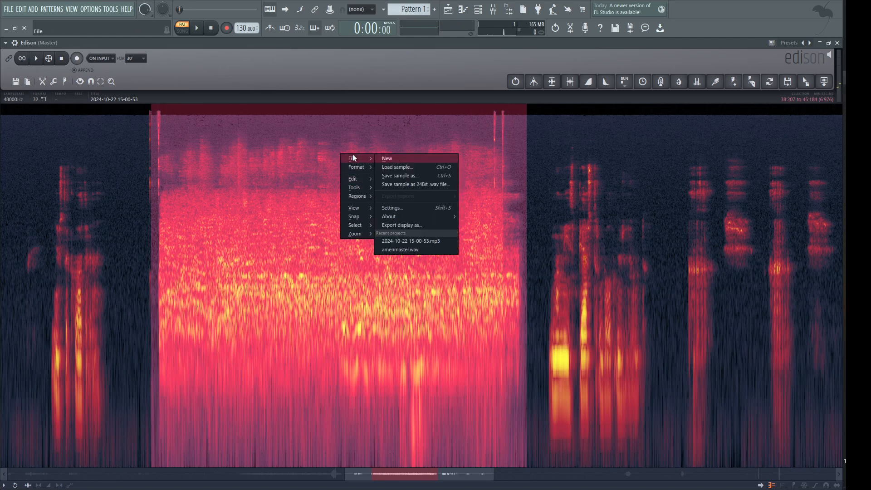
pyautogui.moveTo(361, 180)
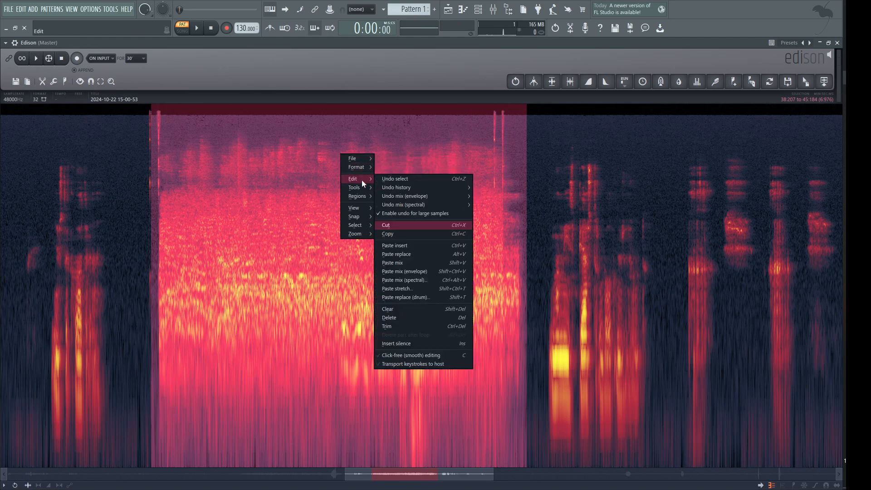
pyautogui.click(402, 221)
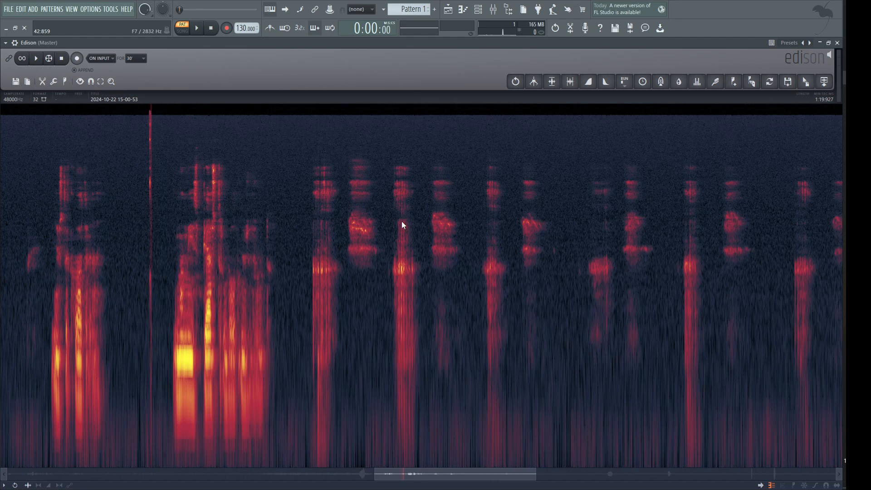
# Step: Restore Edison to a smaller window and load a second Edison into slot 4 of the Master mixer track
pyautogui.doubleClick(568, 46)
pyautogui.click(427, 395)
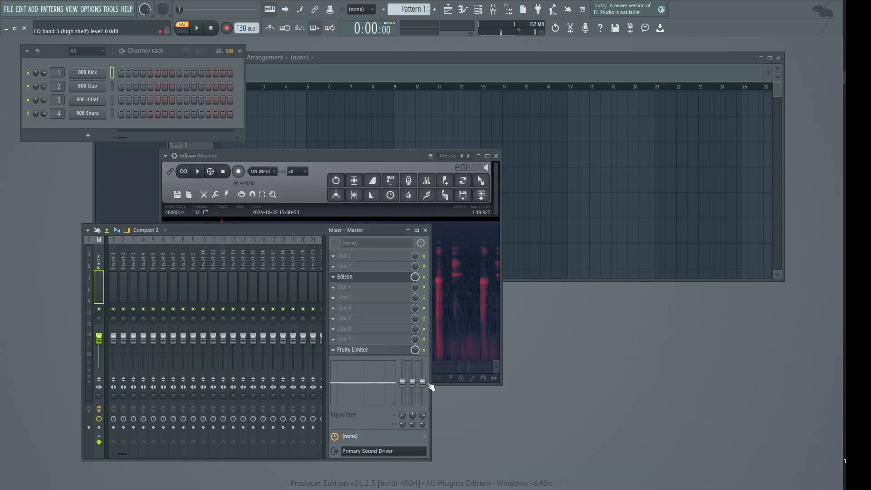
pyautogui.click(342, 288)
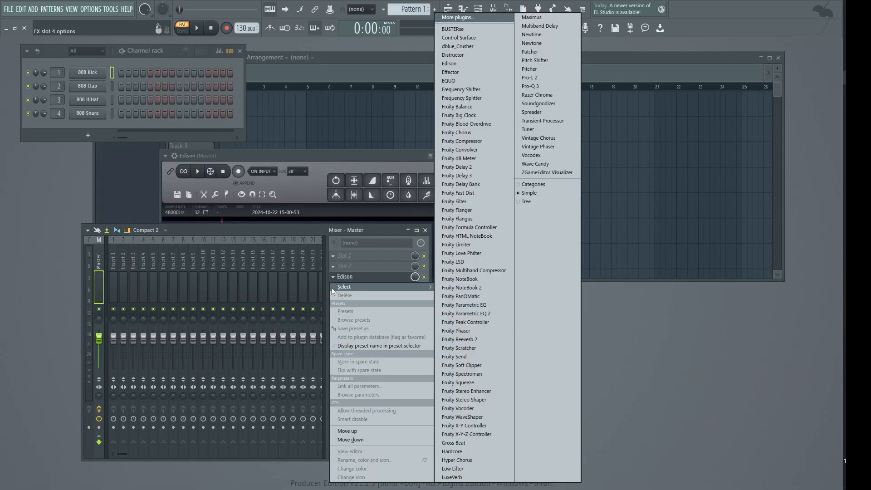
pyautogui.click(459, 65)
# Step: Insert the cut section into the empty second Edison as its own sample
pyautogui.rightClick(254, 232)
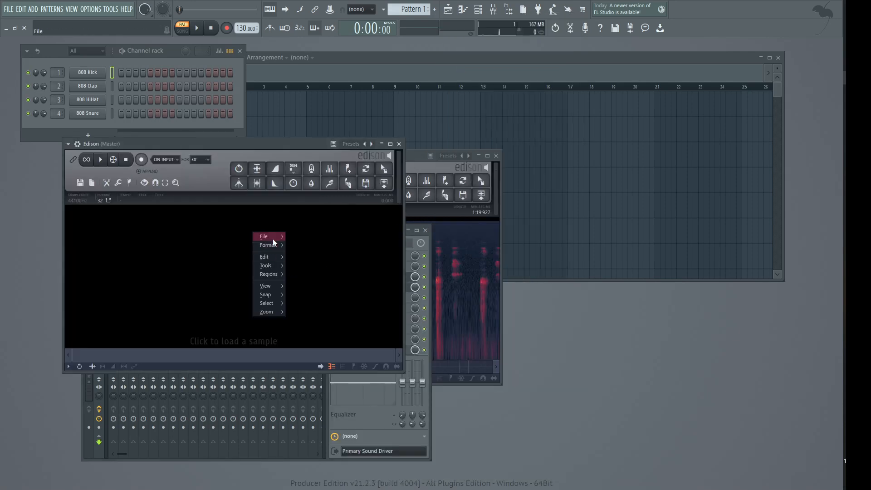
pyautogui.moveTo(273, 239)
pyautogui.moveTo(273, 257)
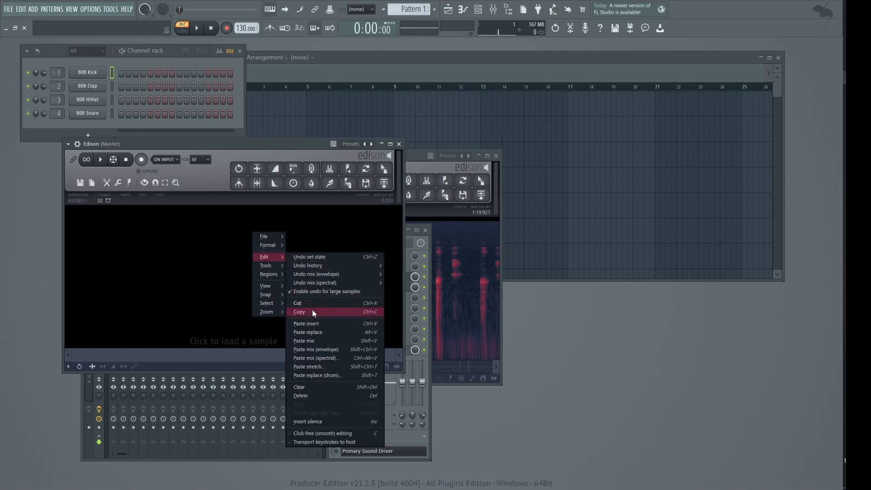
pyautogui.click(336, 323)
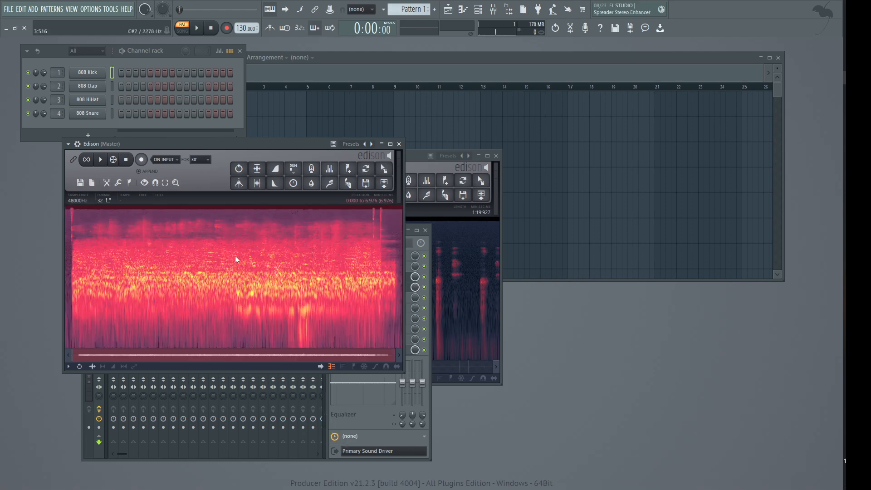
# Step: Compare the inserted section's waveform display with its spectrum display
pyautogui.click(332, 366)
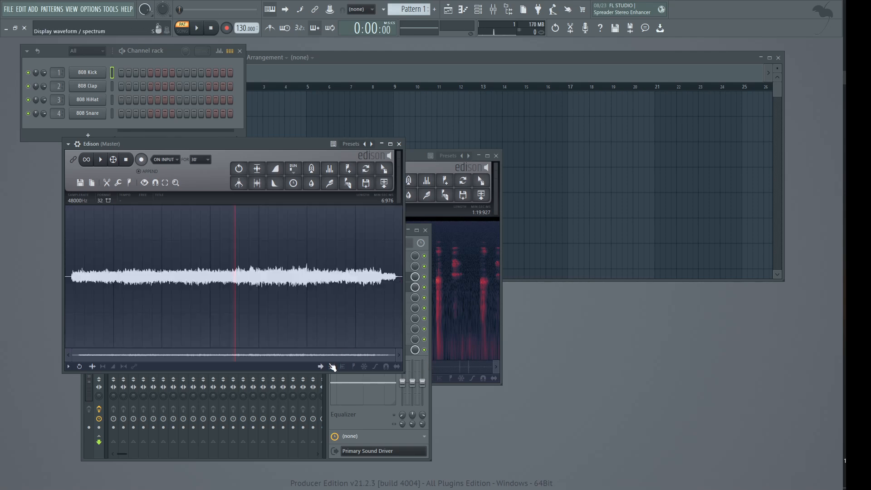
pyautogui.click(332, 366)
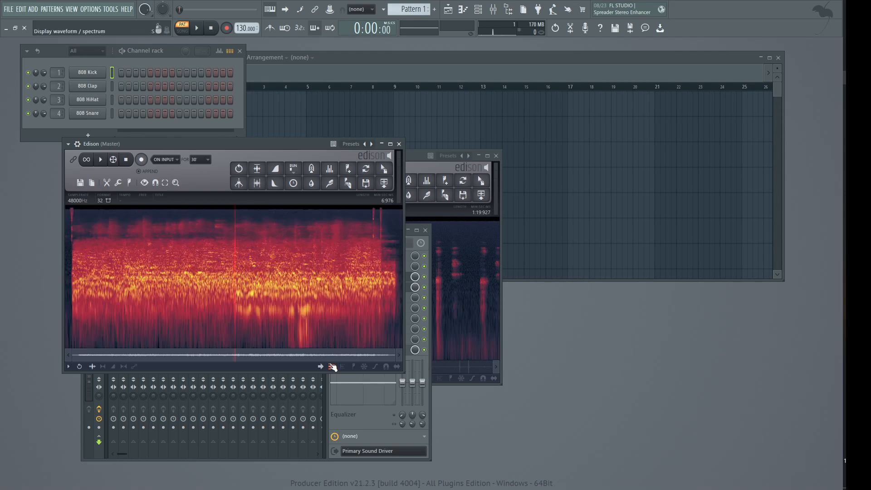
pyautogui.click(332, 367)
pyautogui.click(332, 366)
# Step: Enlarge the second Edison window and arrange it beside the first one so both samples can be seen
pyautogui.moveTo(402, 372); pyautogui.dragTo(584, 440)
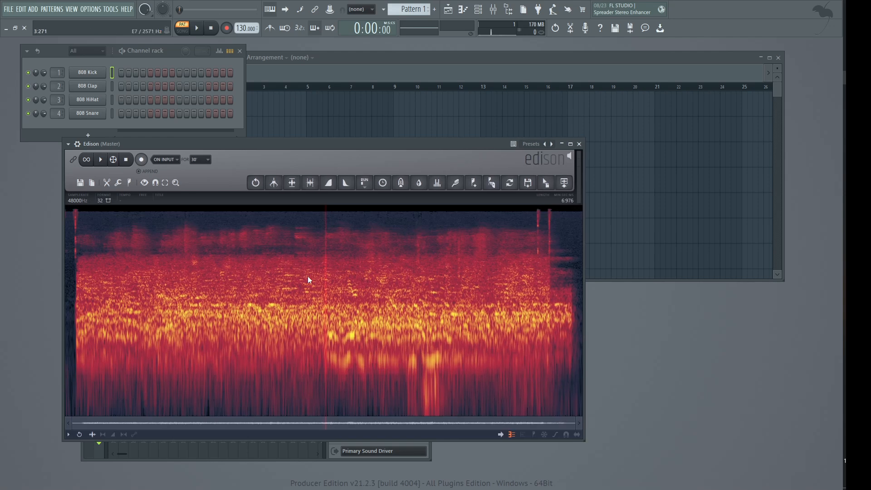
pyautogui.rightClick(308, 276)
pyautogui.moveTo(344, 146); pyautogui.dragTo(716, 189)
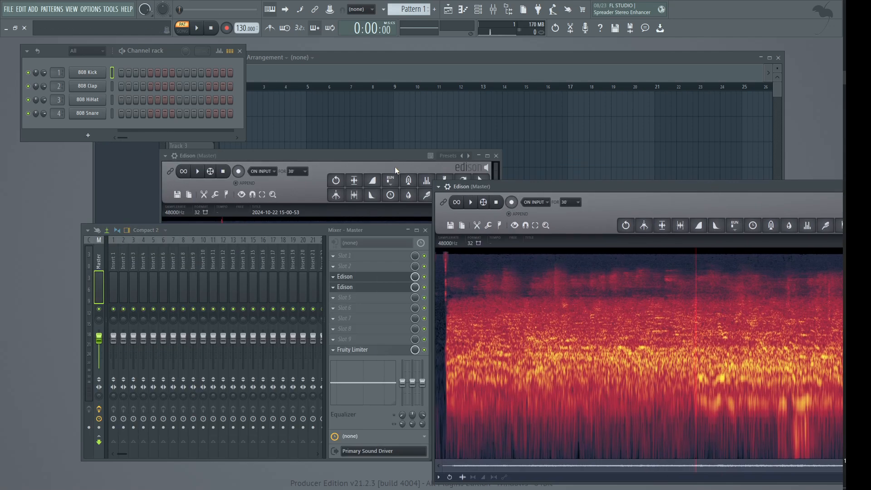
pyautogui.click(374, 154)
pyautogui.moveTo(374, 154); pyautogui.dragTo(312, 140)
pyautogui.moveTo(602, 186); pyautogui.dragTo(431, 134)
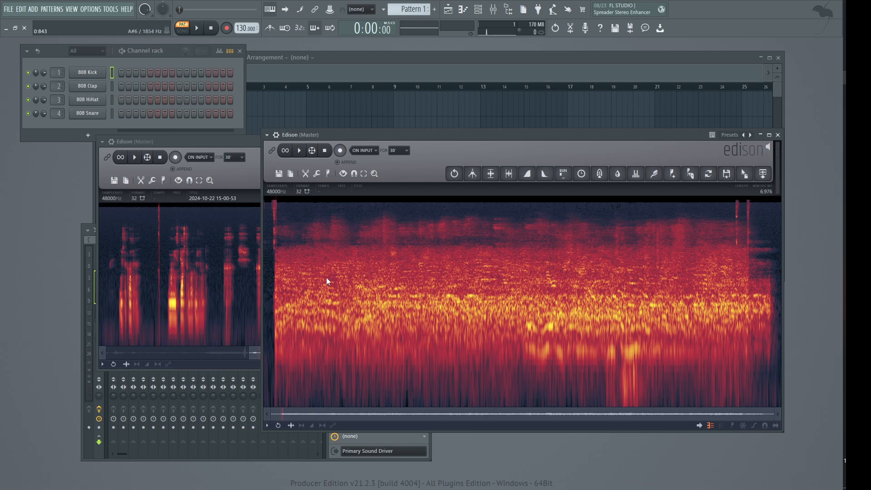
pyautogui.rightClick(374, 246)
pyautogui.moveTo(387, 250)
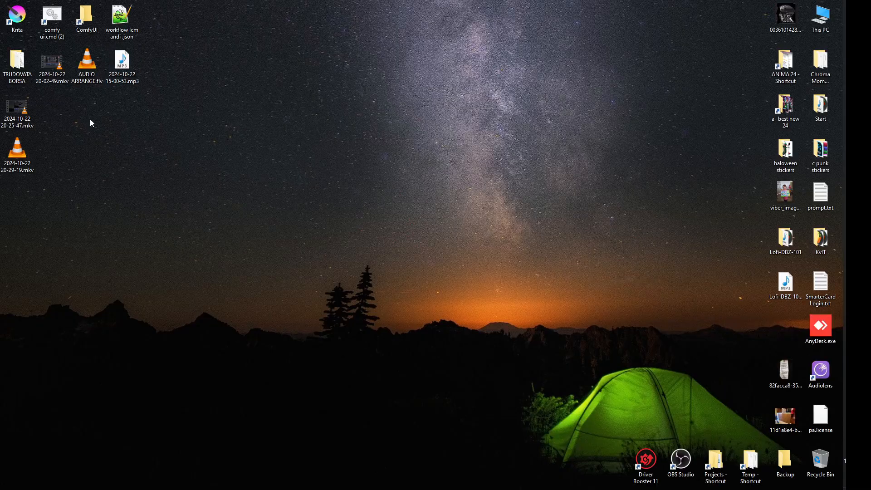
# Step: Open the AUDIO subfolder of TRUDOVATA BORSA on the desktop and preview crowd.wav, sit dowwn.wav and sleeping.wav
pyautogui.doubleClick(17, 63)
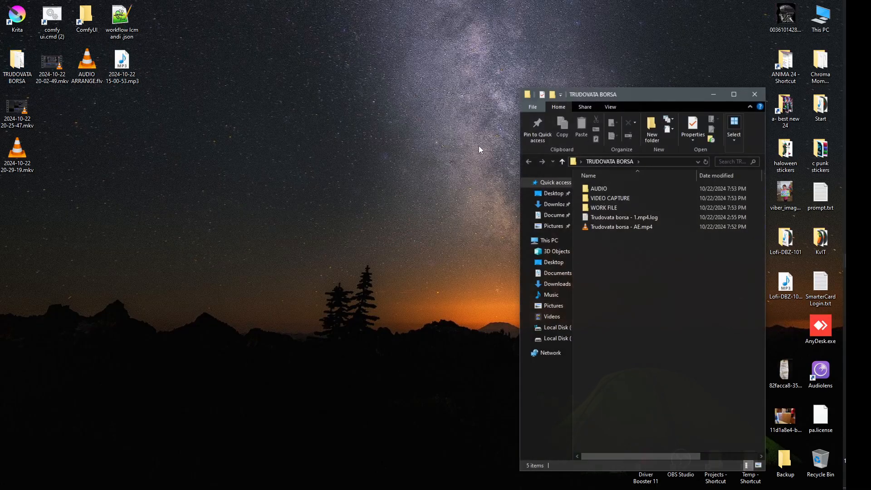
pyautogui.doubleClick(619, 188)
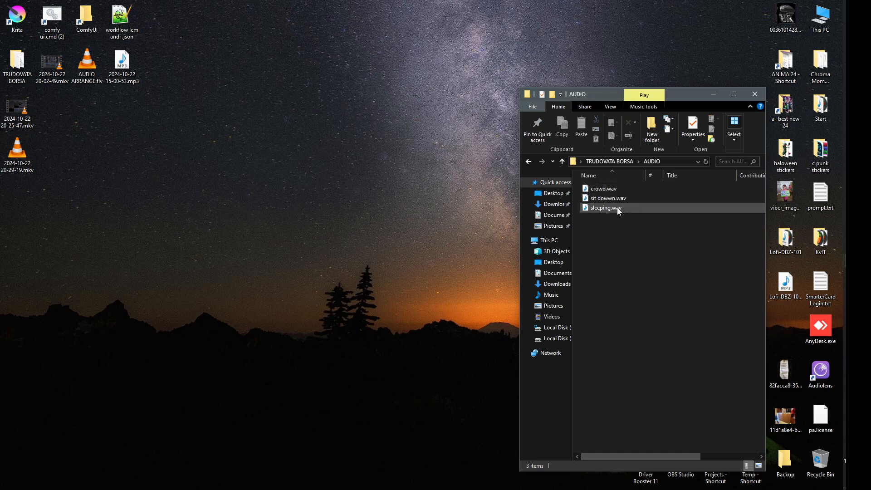
pyautogui.doubleClick(623, 190)
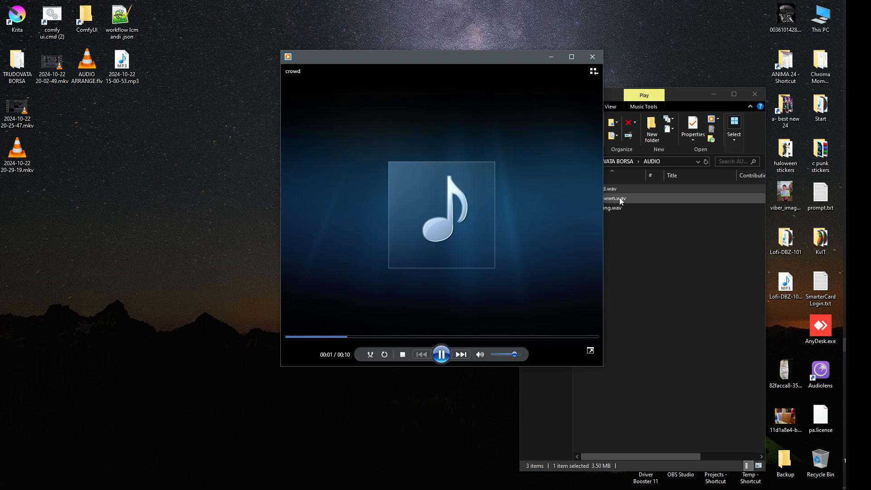
pyautogui.doubleClick(619, 197)
pyautogui.doubleClick(614, 208)
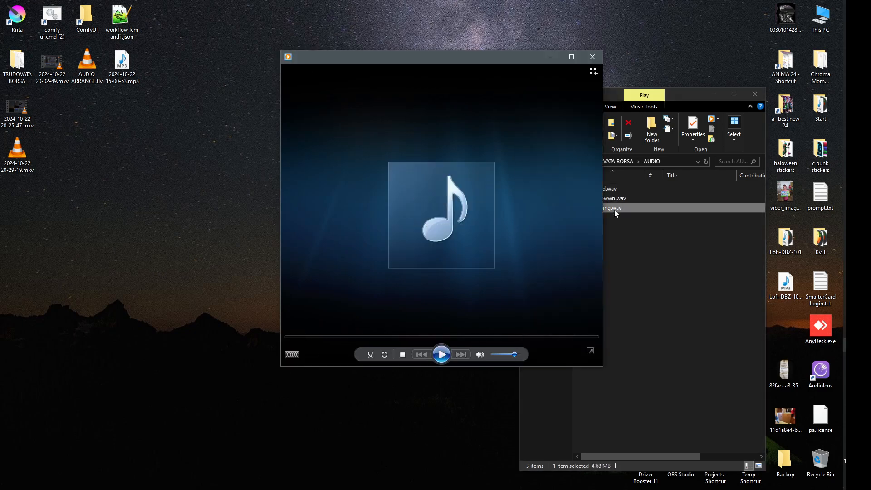
pyautogui.click(594, 56)
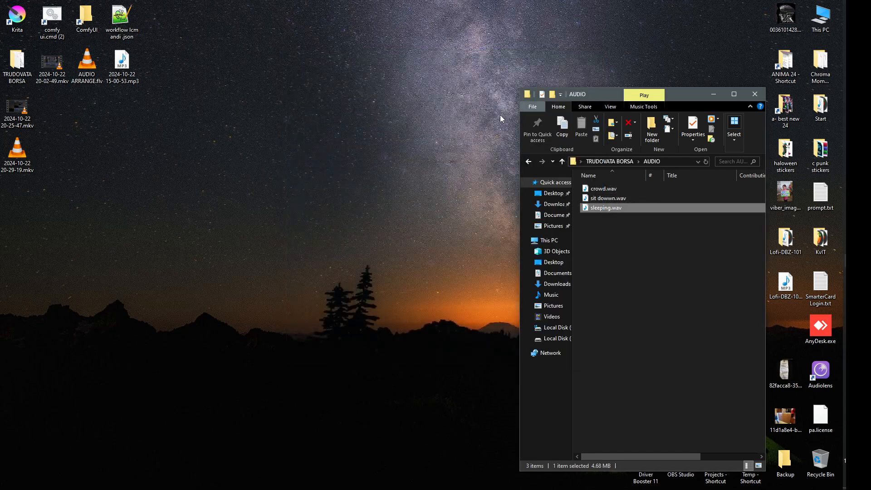
# Step: Select the three sound files in the AUDIO folder and switch to the DaVinci Resolve project
pyautogui.moveTo(679, 237); pyautogui.dragTo(845, 78)
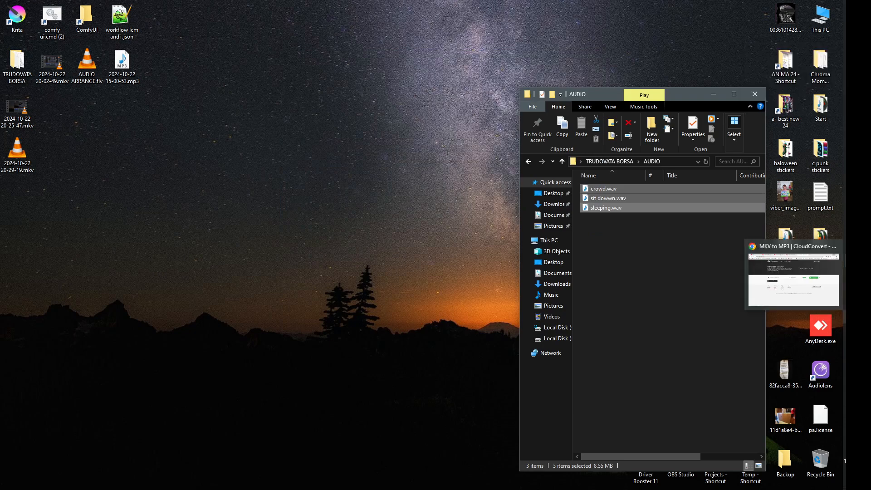
pyautogui.click(845, 334)
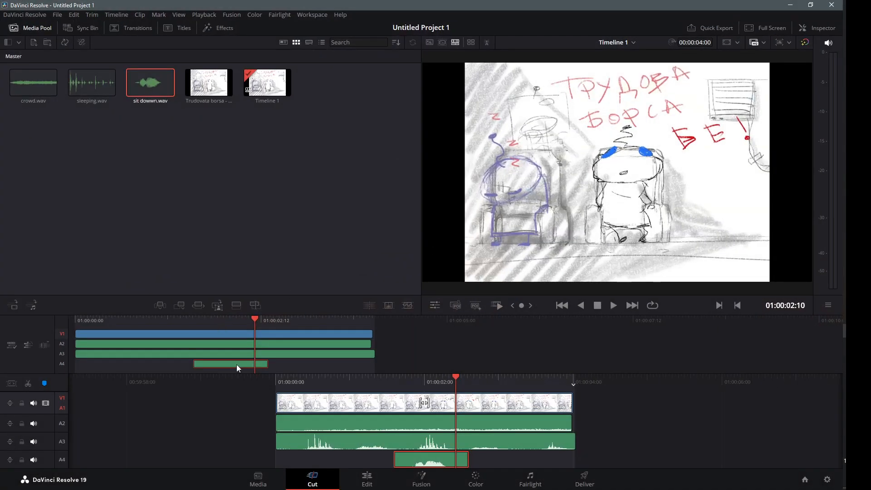
# Step: Try shifting the audio clips along their tracks and return crowd.wav and sleeping.wav to the start of the timeline
pyautogui.moveTo(236, 365)
pyautogui.mouseDown()
pyautogui.moveTo(284, 361)
pyautogui.moveTo(230, 363)
pyautogui.mouseUp()
pyautogui.moveTo(304, 353); pyautogui.dragTo(466, 361)
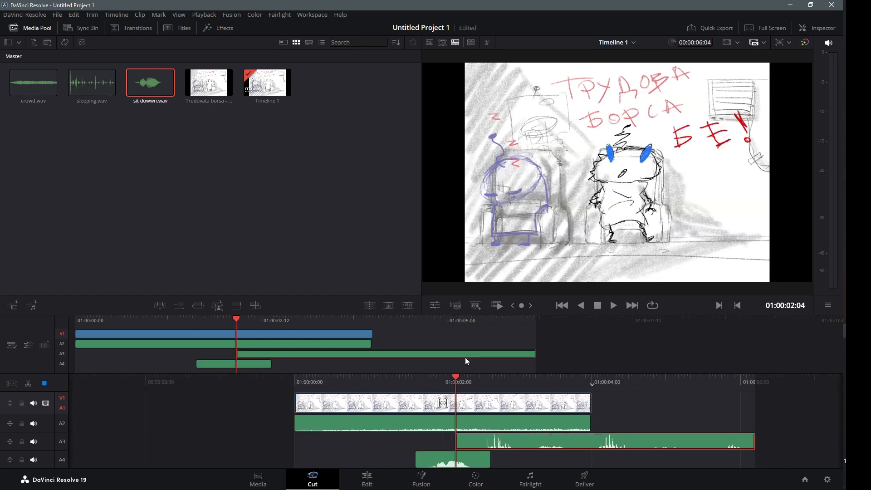
pyautogui.moveTo(276, 344)
pyautogui.mouseDown()
pyautogui.moveTo(346, 345)
pyautogui.moveTo(285, 345)
pyautogui.mouseUp()
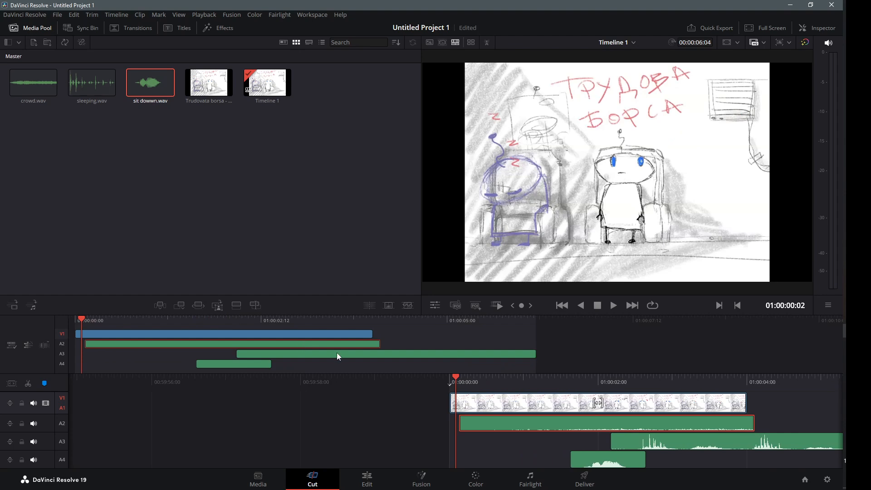
pyautogui.moveTo(337, 353); pyautogui.dragTo(219, 349)
pyautogui.moveTo(164, 347); pyautogui.dragTo(88, 350)
# Step: Move the sit dowwn.wav clip on track A4 so that it starts at 01:00:01:16
pyautogui.moveTo(185, 323); pyautogui.dragTo(210, 312)
pyautogui.moveTo(233, 366); pyautogui.dragTo(240, 365)
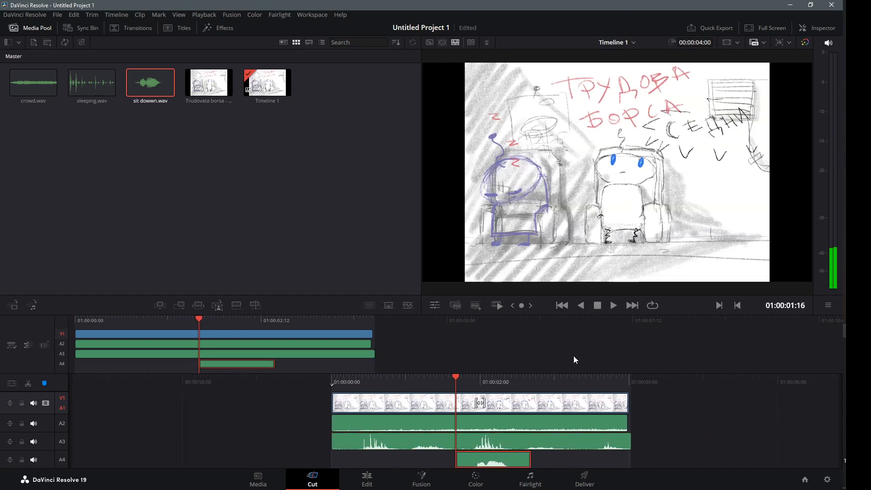
pyautogui.click(263, 346)
pyautogui.click(269, 355)
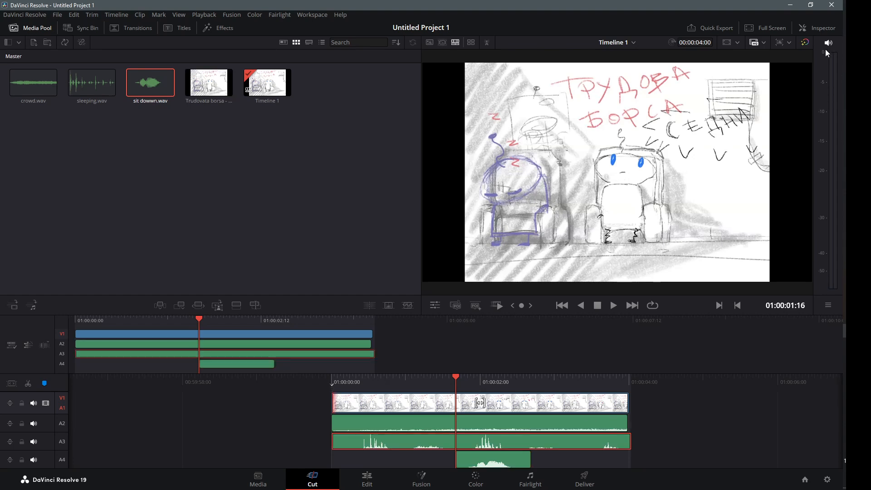
# Step: Scrub and play the timeline around the sit dowwn.wav clip to check its sync with the picture
pyautogui.moveTo(210, 323); pyautogui.dragTo(293, 317)
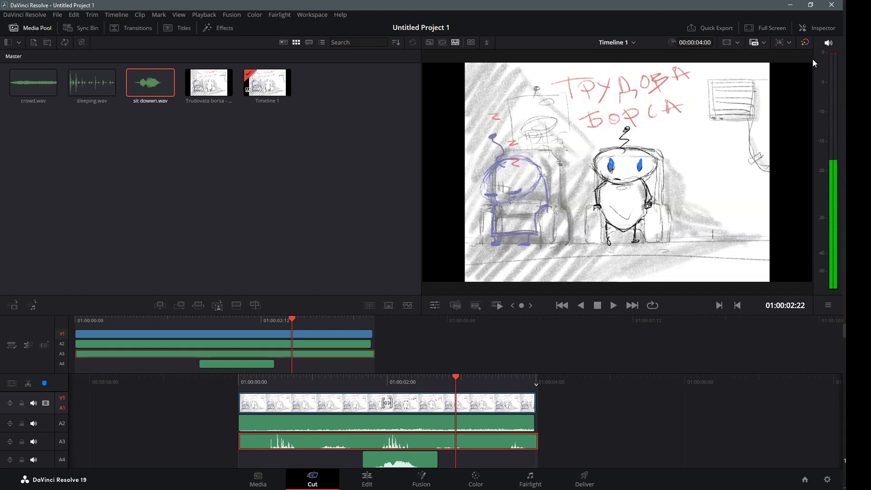
pyautogui.click(233, 319)
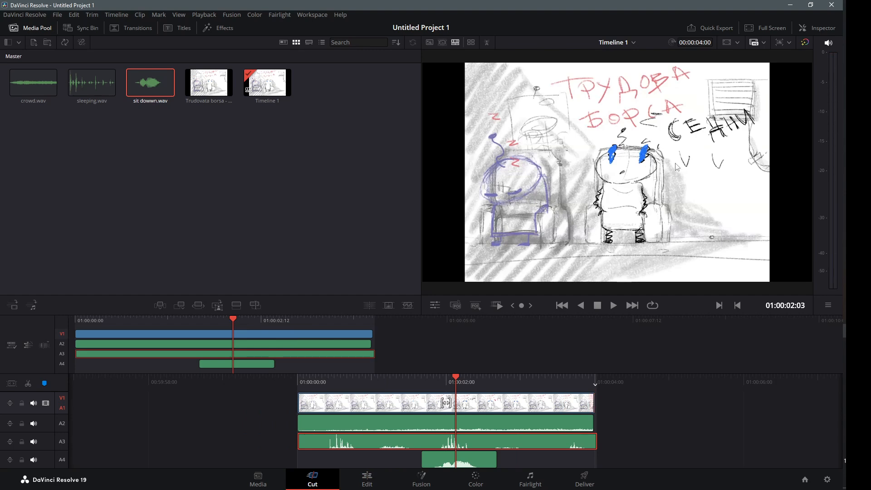
pyautogui.press('space')
pyautogui.press('space')
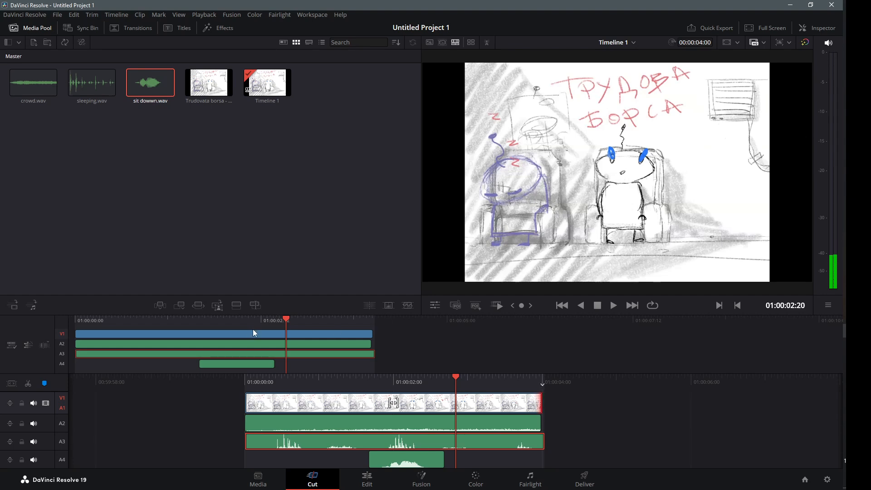
pyautogui.click(214, 321)
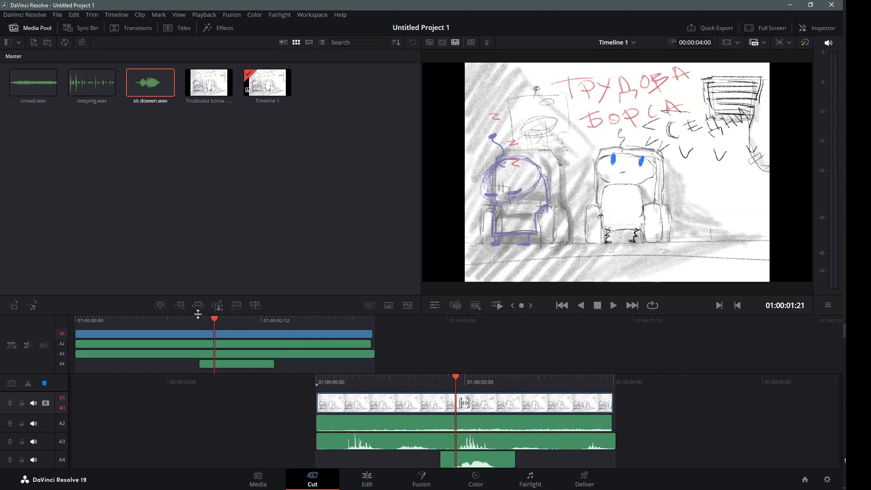
pyautogui.click(199, 321)
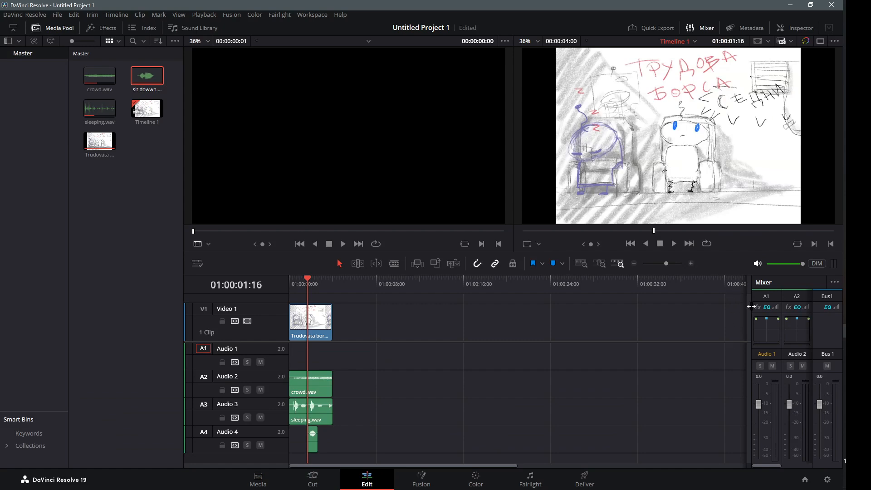
# Step: Widen the Edit page mixer and set Audio 1 to -6.0, Audio 2 to -4.4, Audio 3 to -4.8, Audio 4 to -3.3 and Bus 1 to -5.0
pyautogui.moveTo(752, 307); pyautogui.dragTo(643, 308)
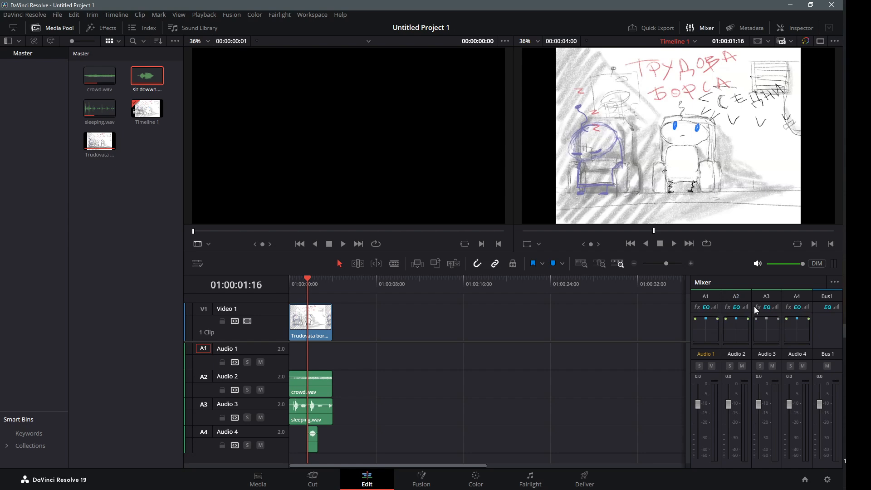
pyautogui.click(323, 382)
pyautogui.moveTo(790, 407); pyautogui.dragTo(790, 423)
pyautogui.press('space')
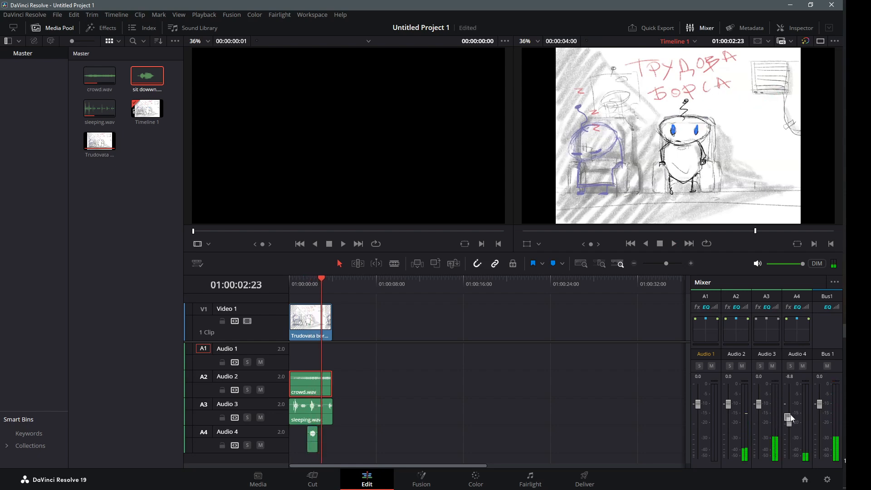
pyautogui.moveTo(790, 422); pyautogui.dragTo(698, 418)
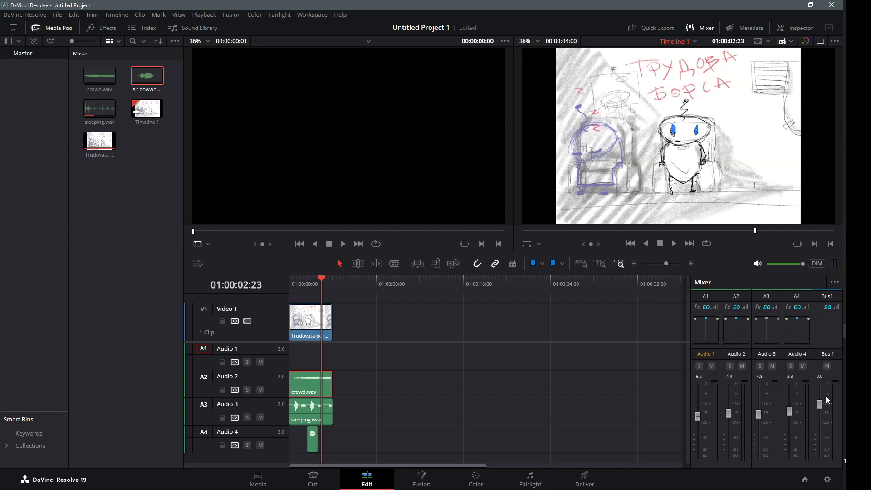
pyautogui.moveTo(820, 404); pyautogui.dragTo(821, 418)
# Step: Play the timeline from the start to check the volume balance between the tracks
pyautogui.press('space')
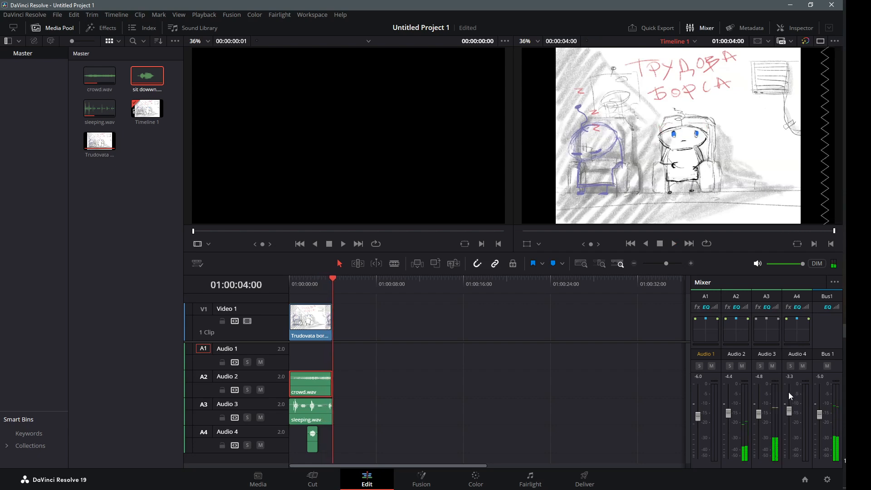
pyautogui.moveTo(339, 284); pyautogui.dragTo(257, 284)
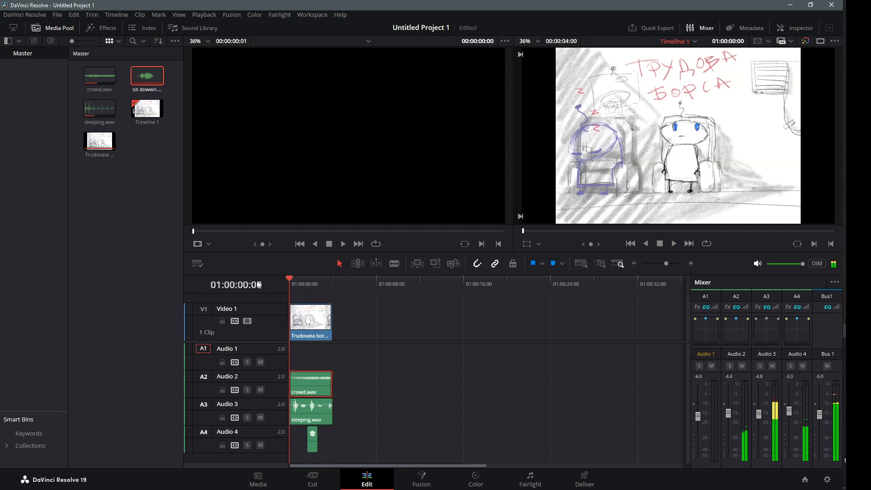
pyautogui.press('space')
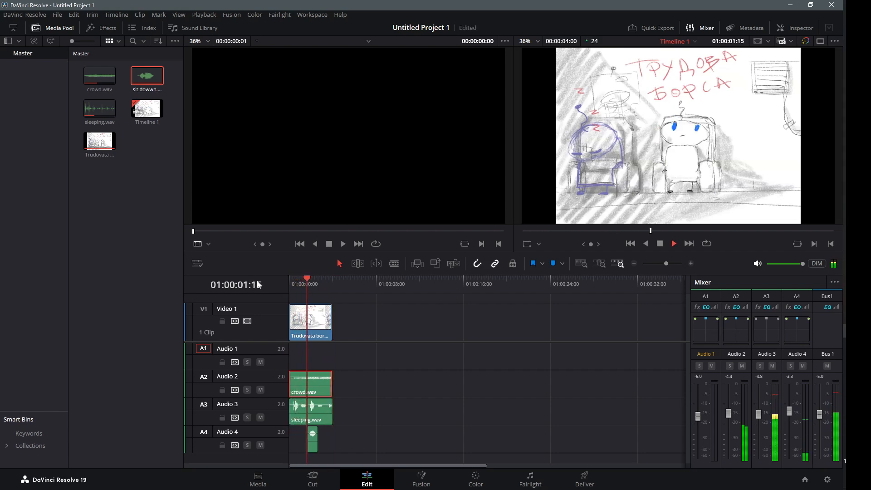
pyautogui.press('space')
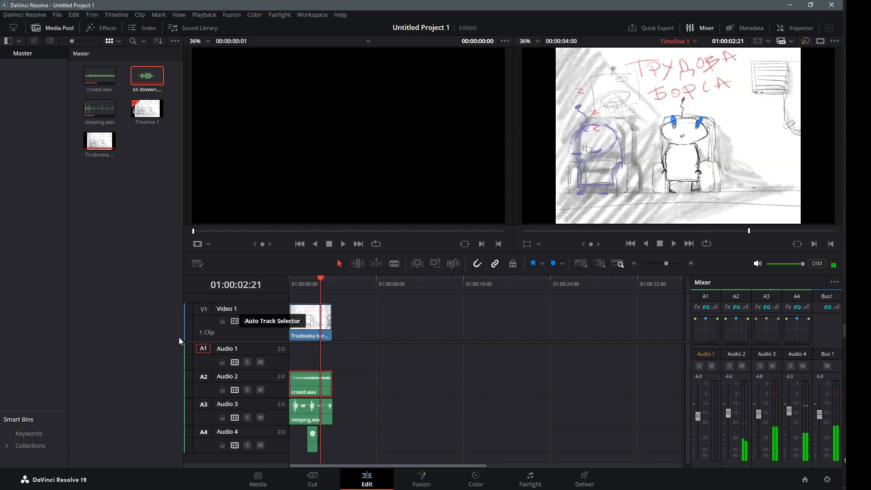
# Step: Lower the Audio 3 level of the sleeping.wav track to -6.5 and replay the timeline from the start
pyautogui.click(315, 412)
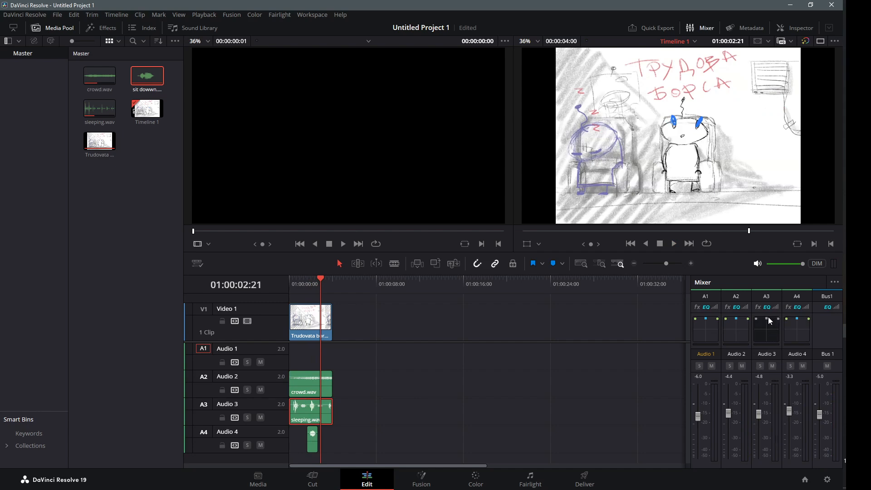
pyautogui.moveTo(760, 414); pyautogui.dragTo(758, 416)
pyautogui.click(291, 282)
pyautogui.press('space')
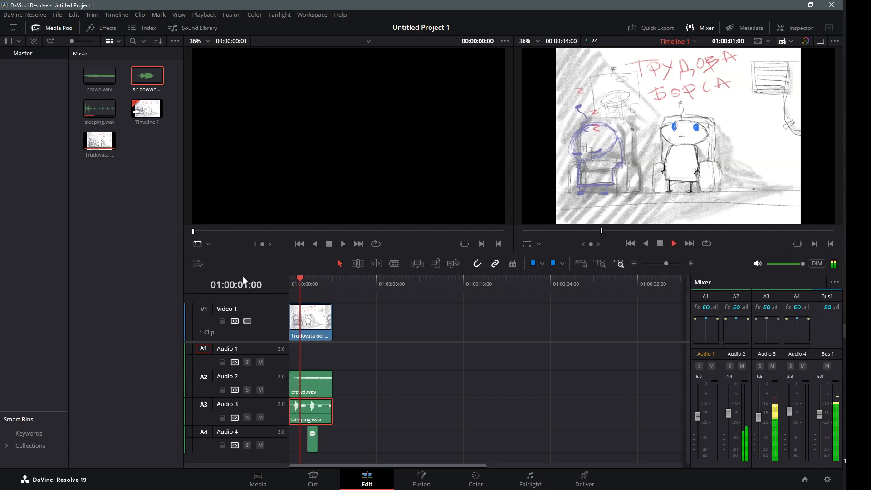
pyautogui.press('space')
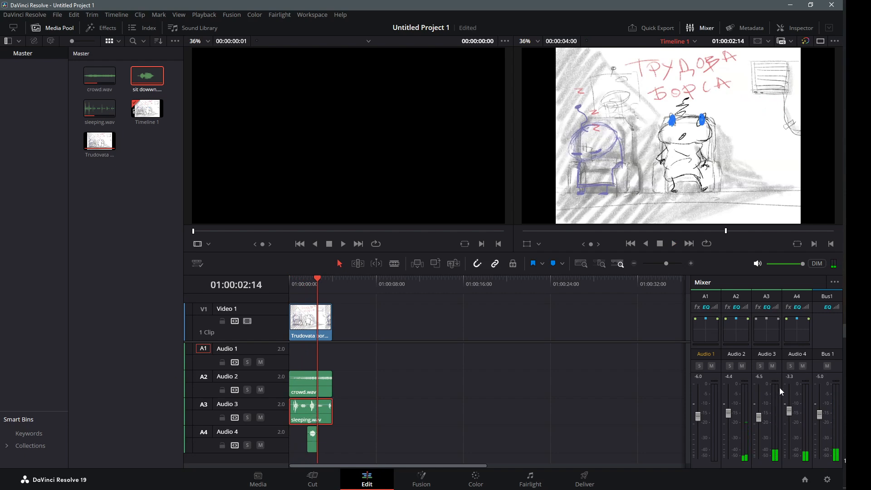
# Step: Set the Audio 3 level to -9.3 and Audio 4 to -0.8, and replay the timeline from the start
pyautogui.moveTo(759, 417); pyautogui.dragTo(790, 405)
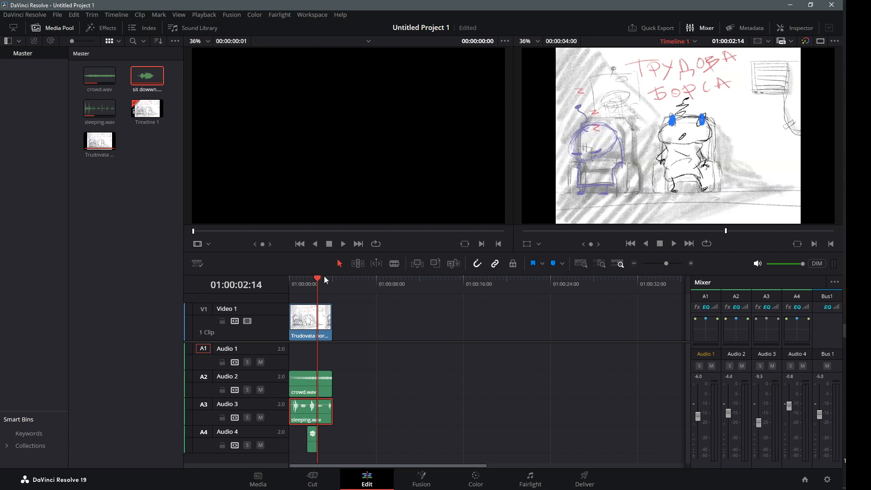
pyautogui.click(298, 281)
pyautogui.click(290, 288)
pyautogui.press('space')
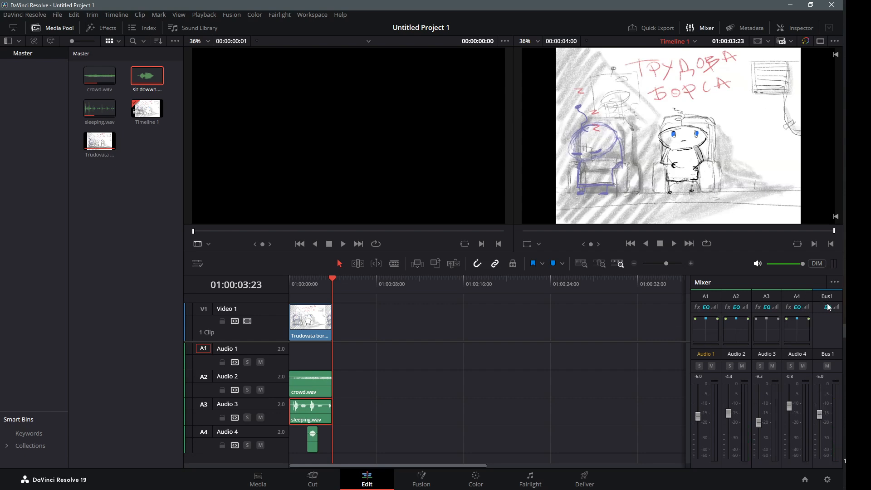
# Step: Raise the Bus 1 level to -0.5, return the playhead to the start and save the project
pyautogui.moveTo(822, 414); pyautogui.dragTo(824, 407)
pyautogui.moveTo(305, 287); pyautogui.dragTo(276, 283)
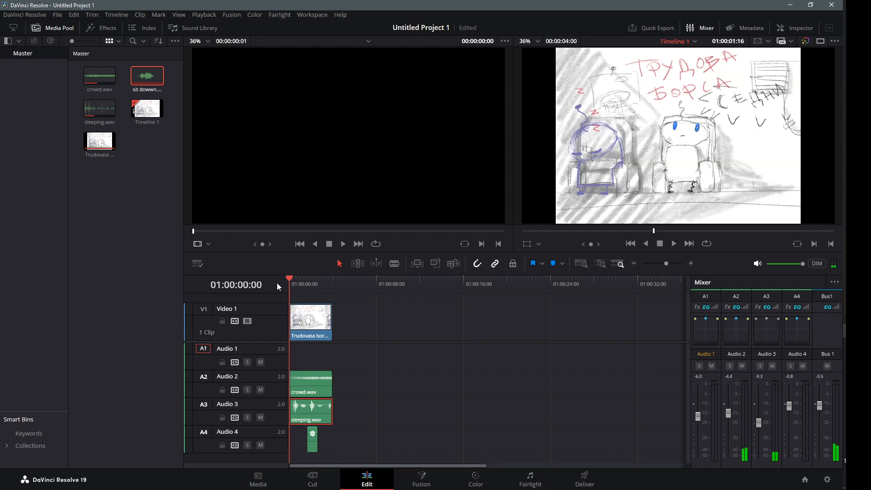
pyautogui.hotkey('ctrl', 's')
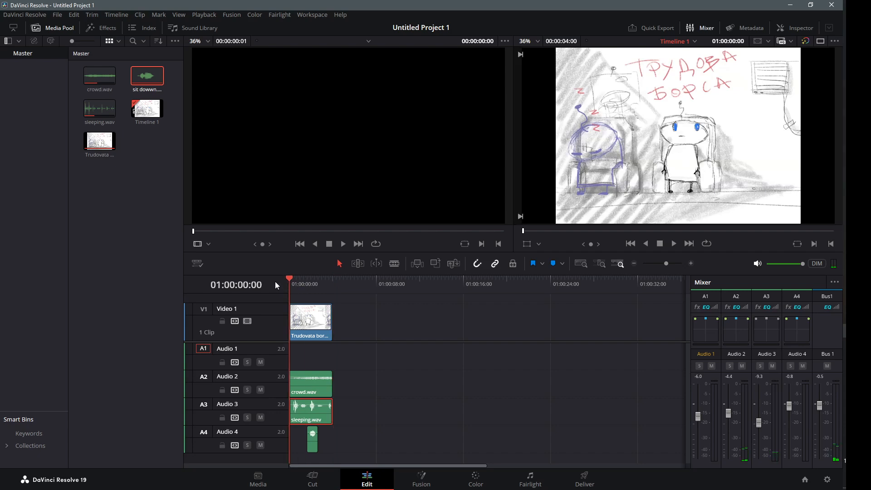
# Step: Set the Bus 1 level to -1.4 and listen to the full mix again from the start
pyautogui.press('space')
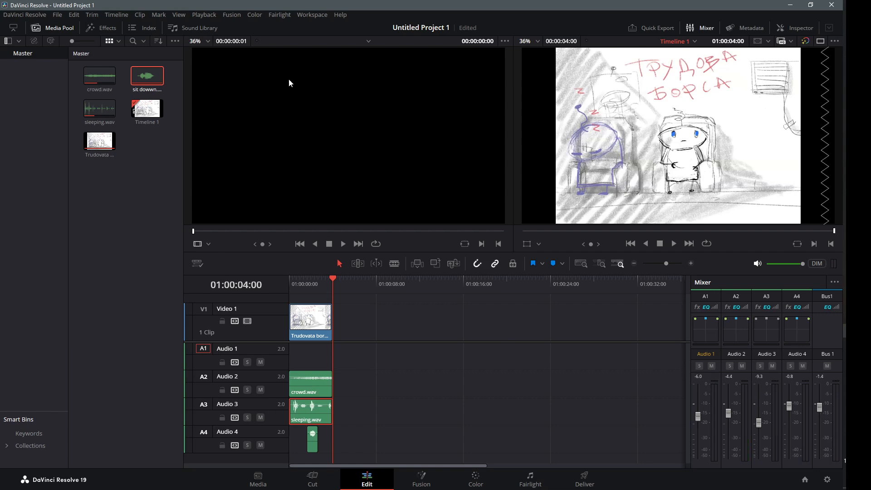
pyautogui.click(288, 279)
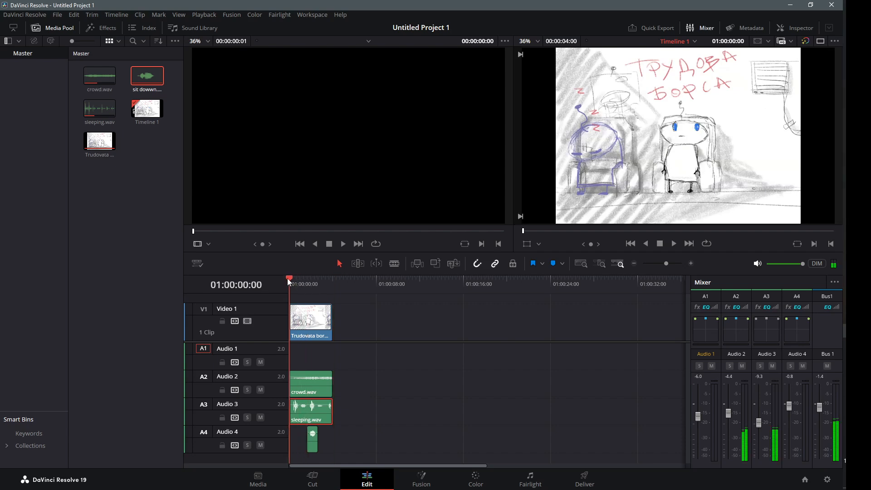
pyautogui.press('space')
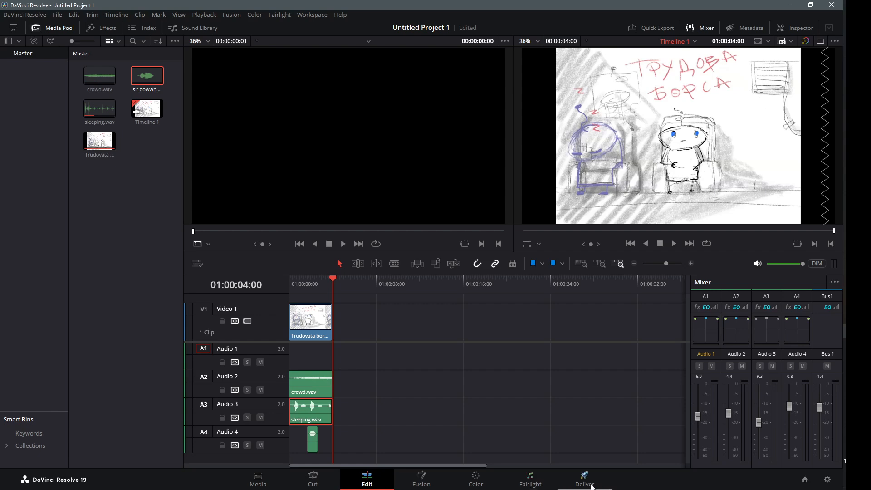
# Step: Open Quick Export for the timeline and shift its dialog slightly
pyautogui.click(57, 14)
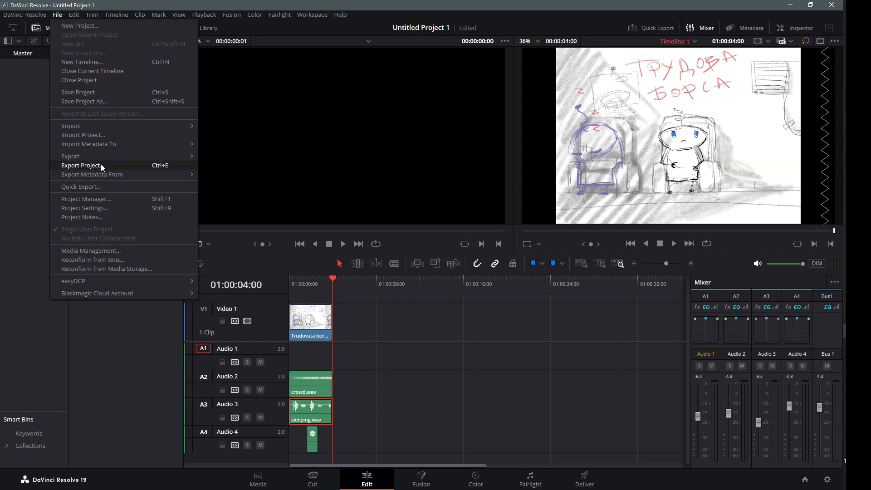
pyautogui.moveTo(103, 158)
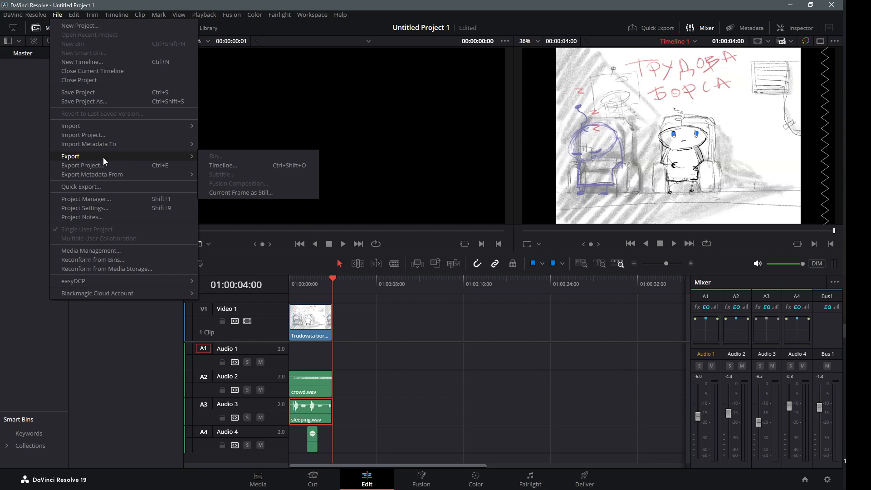
pyautogui.click(100, 186)
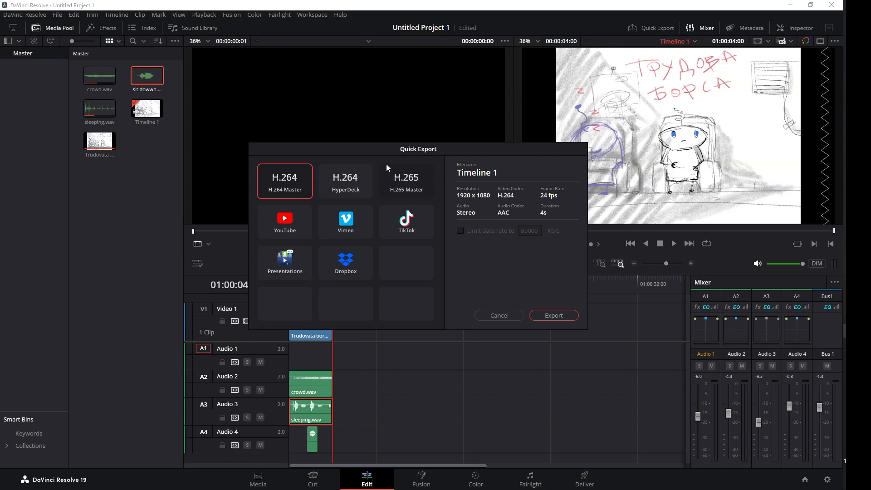
pyautogui.moveTo(377, 144)
pyautogui.mouseDown()
pyautogui.moveTo(366, 149)
pyautogui.moveTo(363, 139)
pyautogui.mouseUp()
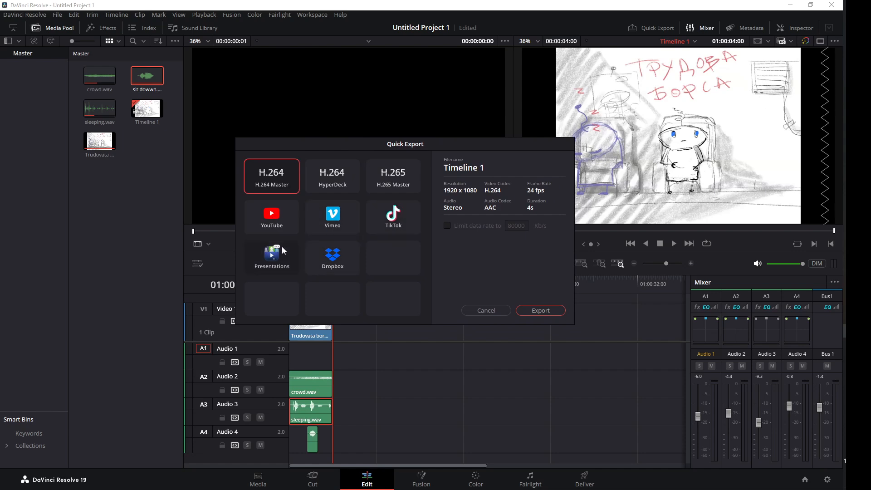
pyautogui.click(329, 175)
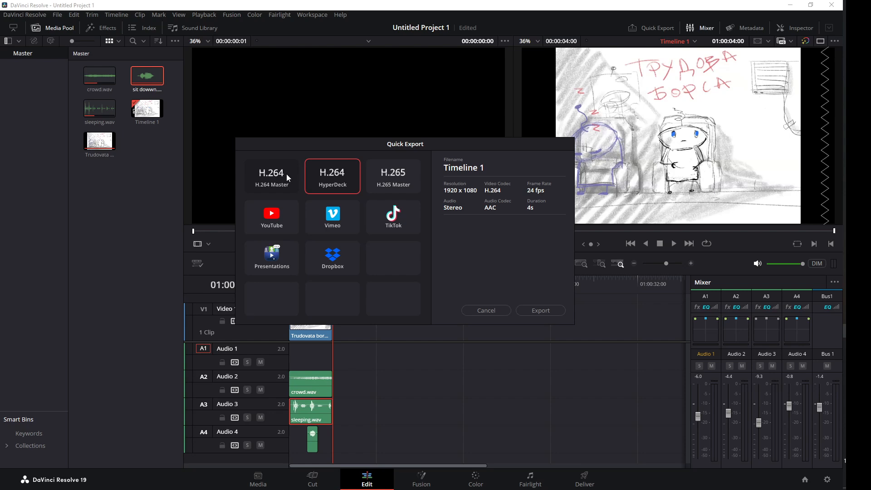
pyautogui.click(287, 174)
pyautogui.click(394, 184)
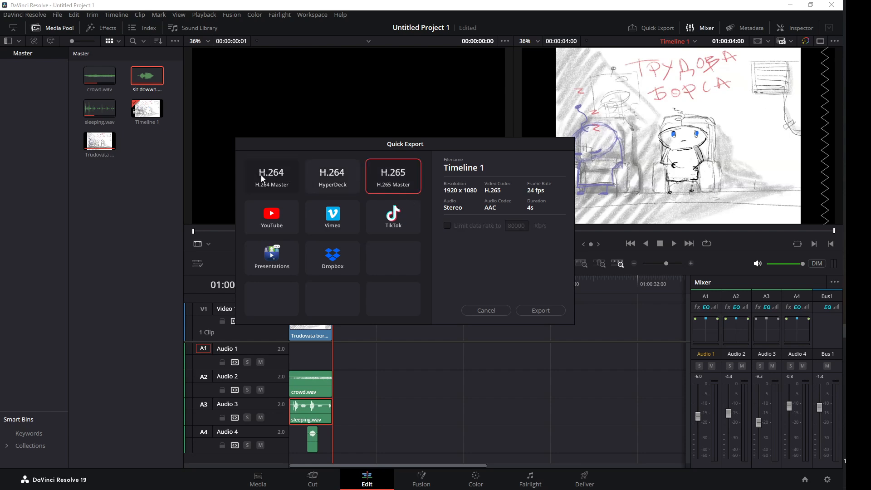
pyautogui.click(541, 311)
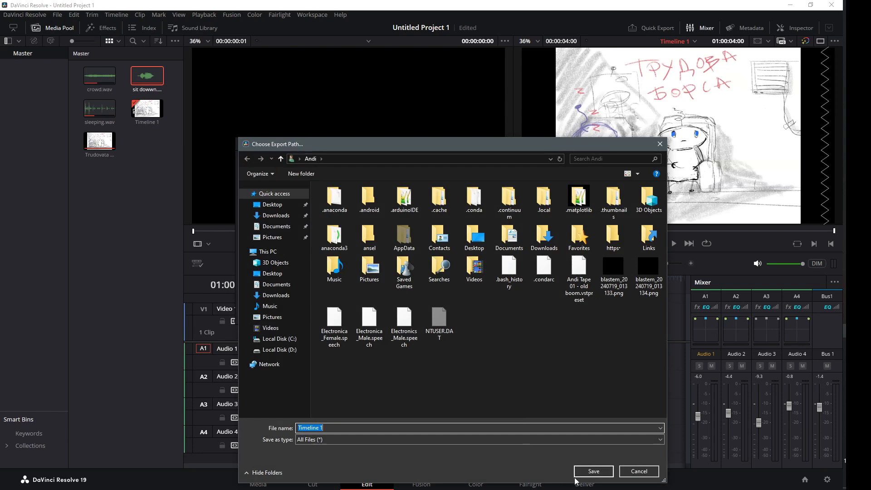
pyautogui.click(334, 437)
pyautogui.click(335, 431)
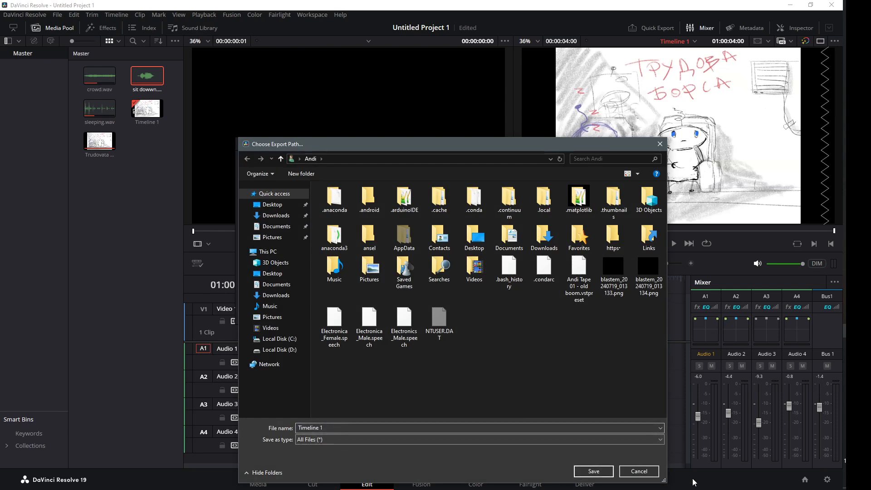
pyautogui.click(656, 473)
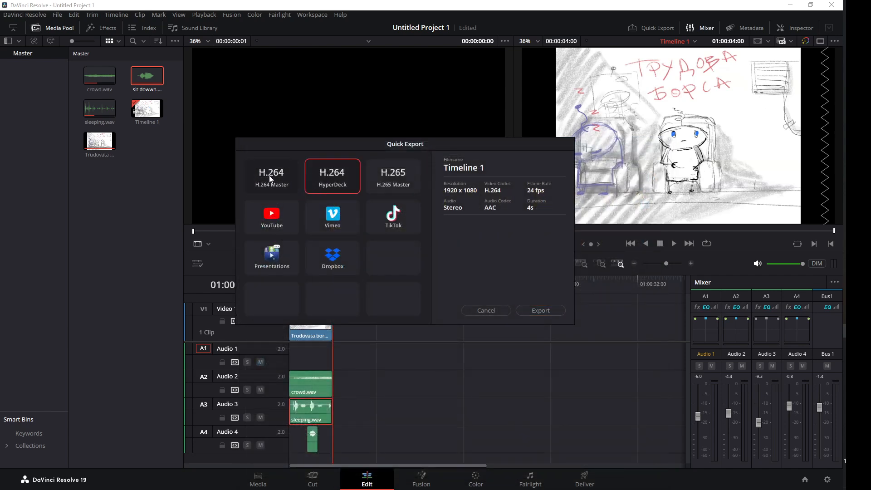
# Step: Export the timeline with the H.264 Master preset as Timeline 1 in the suggested user folder and dismiss the render dialog
pyautogui.moveTo(419, 144); pyautogui.dragTo(396, 141)
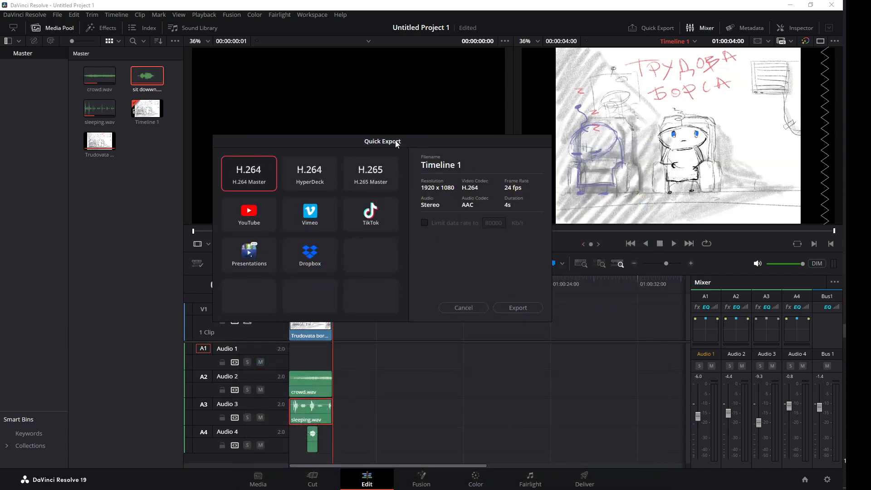
pyautogui.click(518, 308)
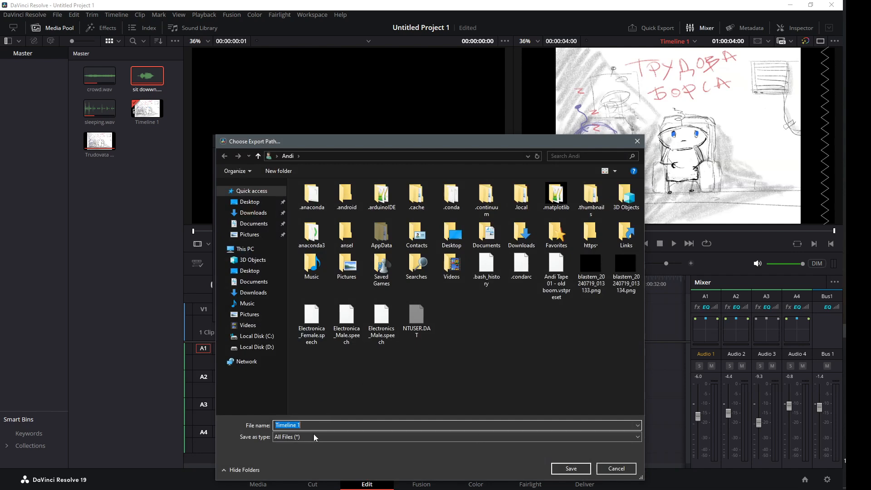
pyautogui.click(571, 469)
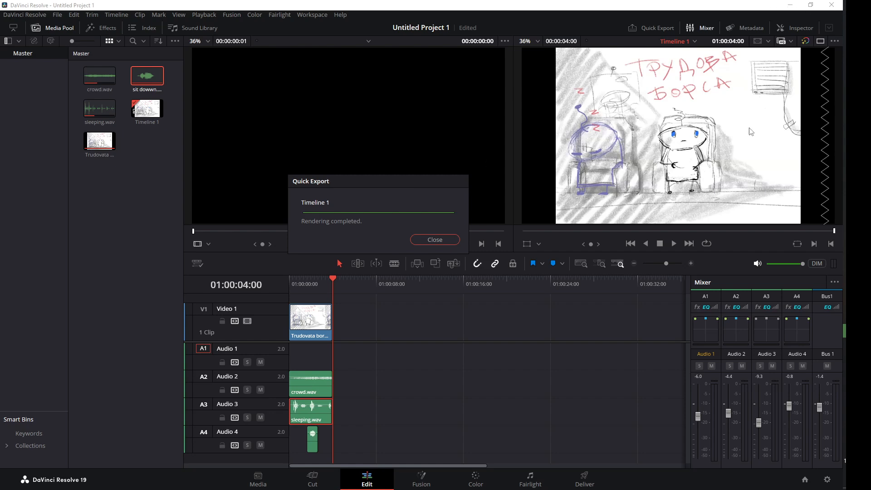
pyautogui.click(434, 241)
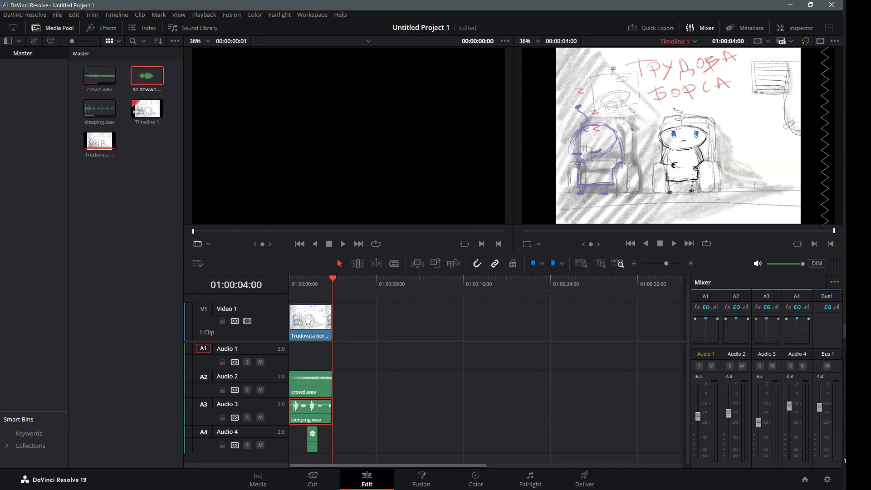
pyautogui.click(795, 4)
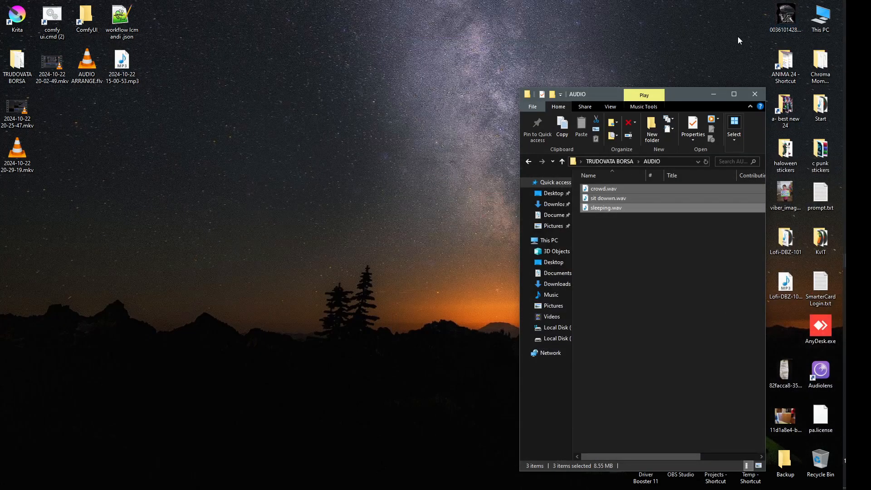
pyautogui.doubleClick(25, 157)
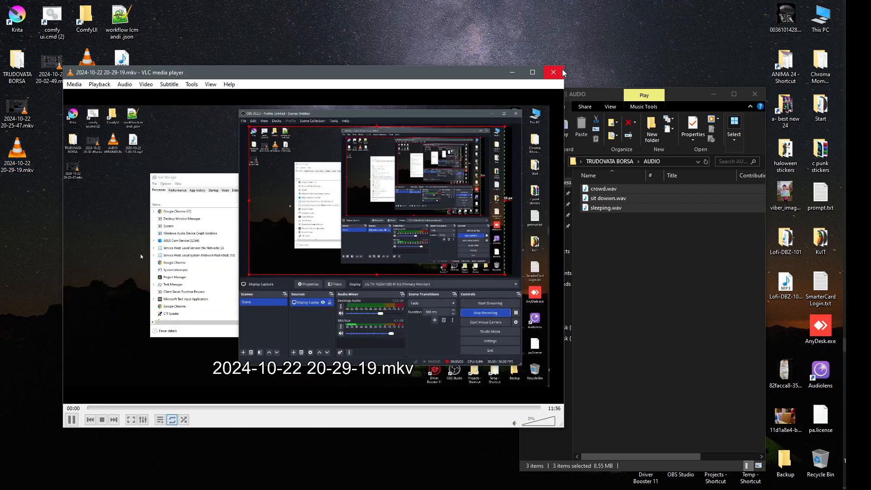
pyautogui.click(553, 72)
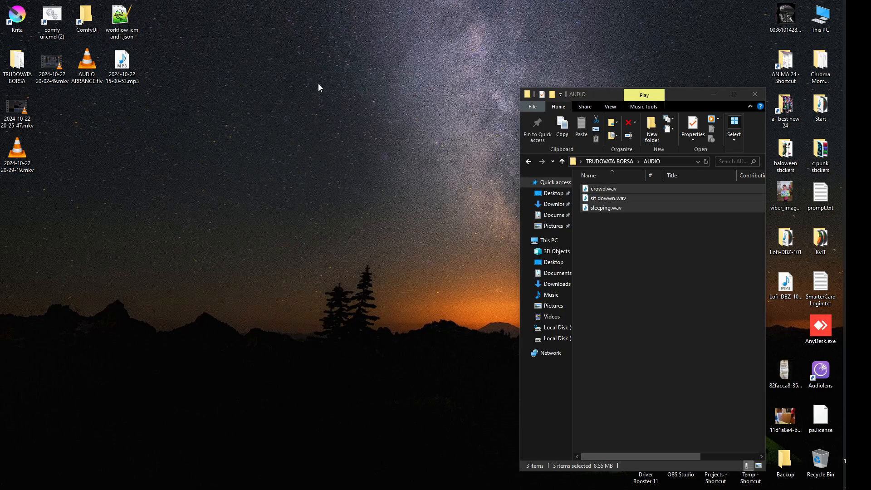
pyautogui.click(856, 331)
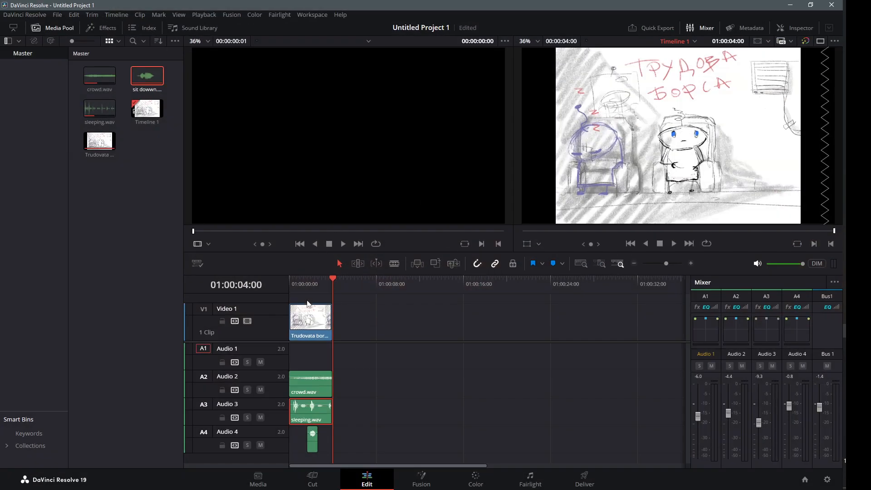
# Step: Quick Export the timeline again with the H.264 Master preset, saving it as Timeline 1 in the Desktop folder
pyautogui.click(57, 15)
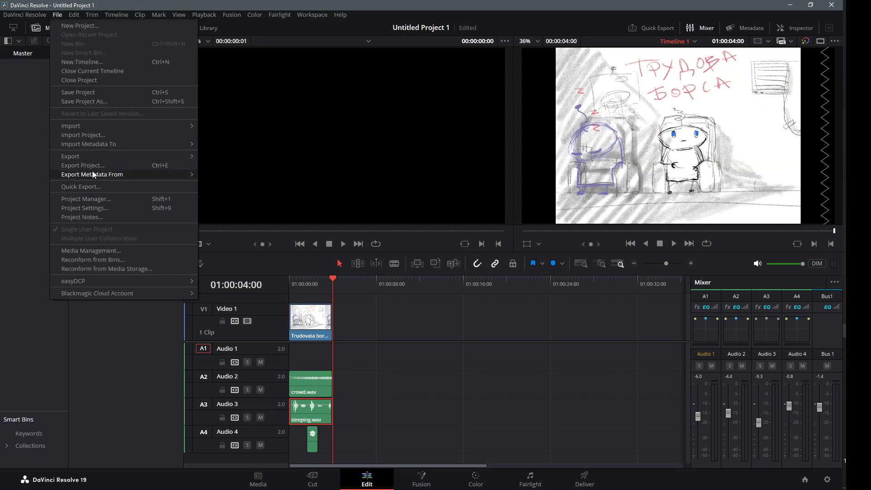
pyautogui.click(97, 187)
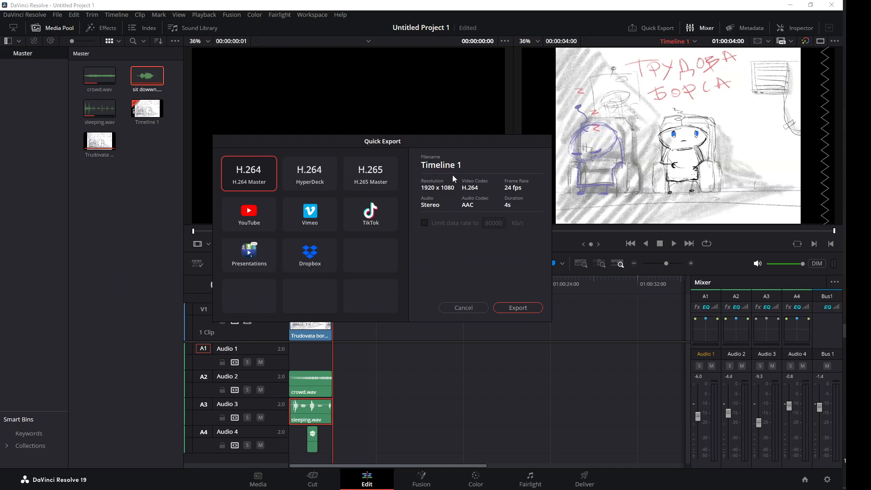
pyautogui.click(507, 307)
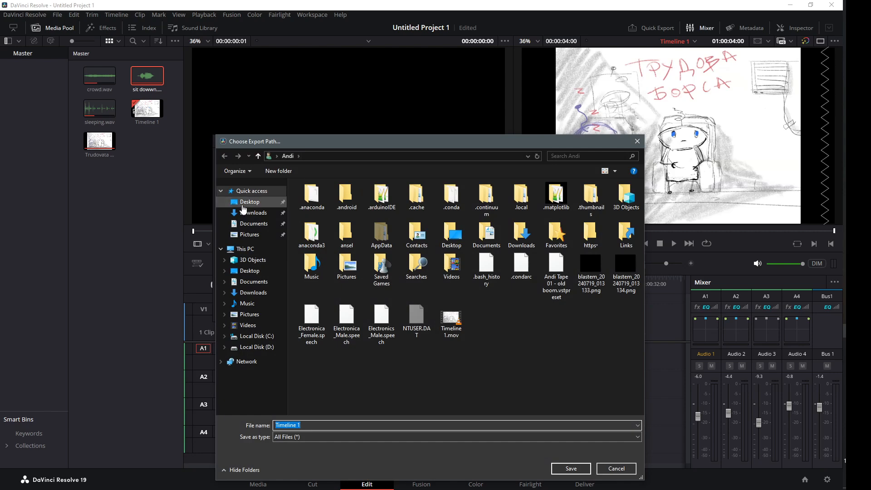
pyautogui.click(249, 202)
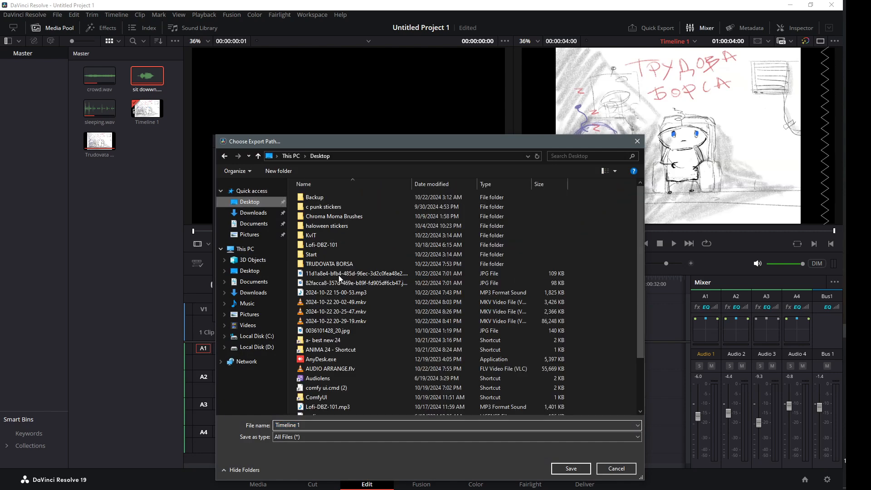
pyautogui.click(572, 468)
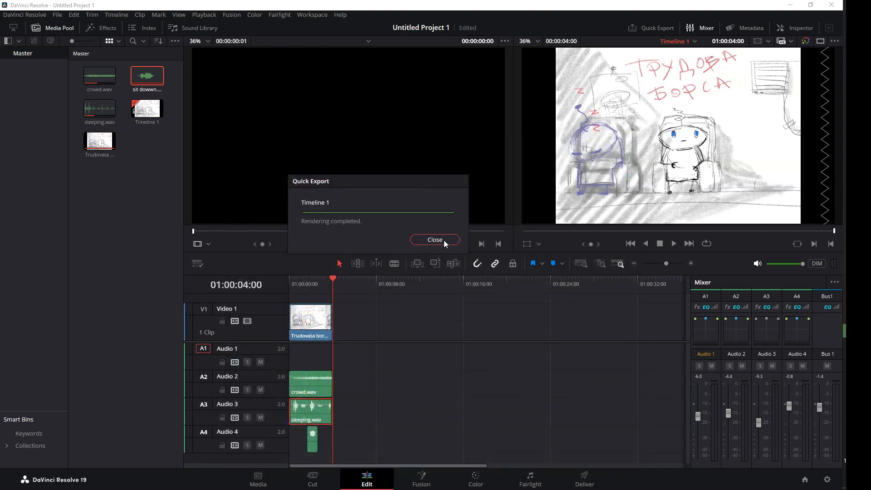
pyautogui.click(435, 239)
# Step: Play the exported Timeline 1.mov from the desktop in VLC at 40% volume and view it in full screen
pyautogui.click(790, 5)
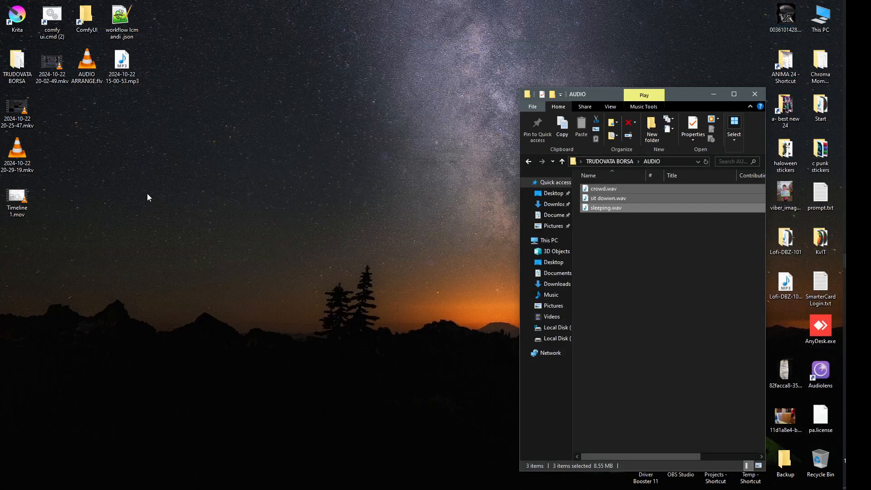
pyautogui.doubleClick(21, 192)
pyautogui.scroll(-1, 365, 225)
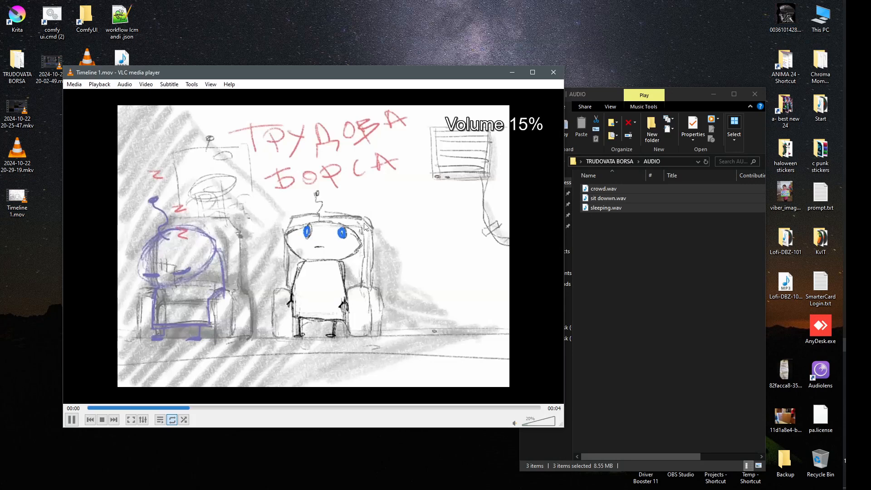
pyautogui.scroll(11, 365, 226)
pyautogui.scroll(-4, 369, 224)
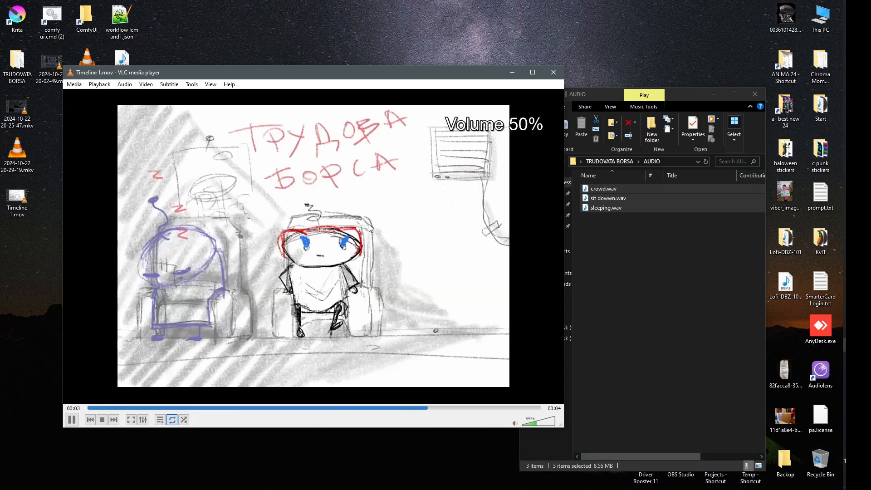
pyautogui.scroll(-1, 370, 224)
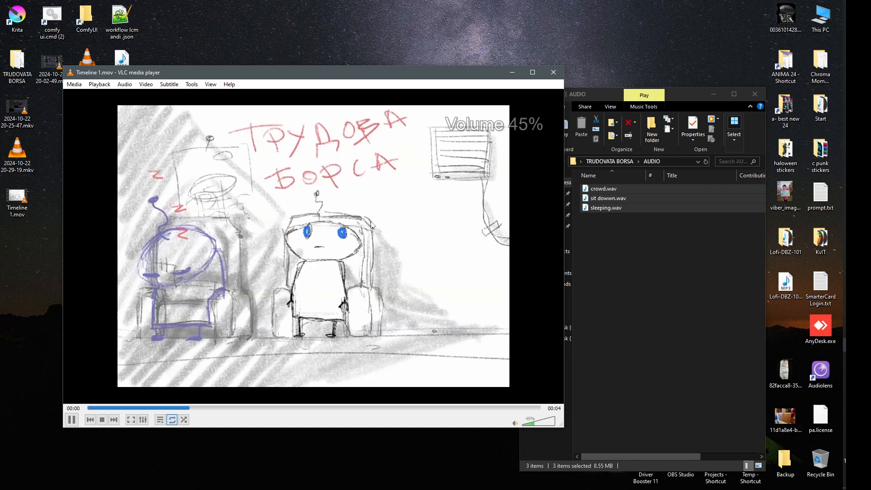
pyautogui.scroll(-1, 371, 224)
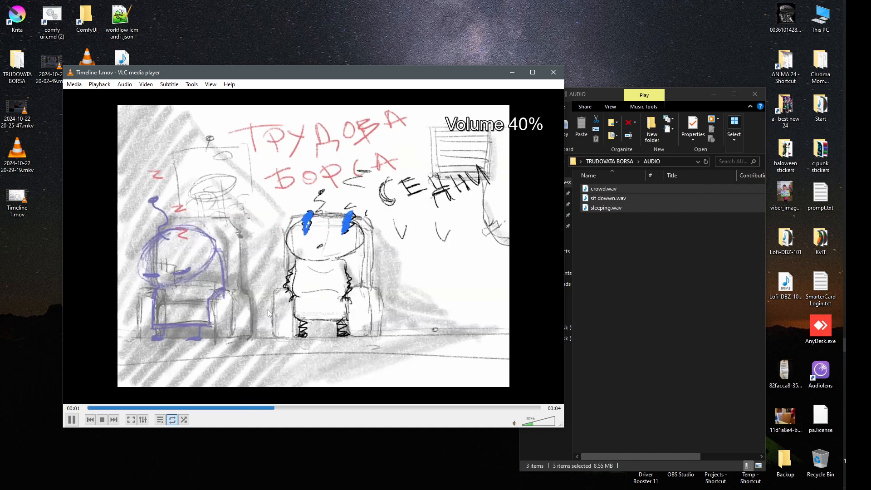
pyautogui.click(172, 423)
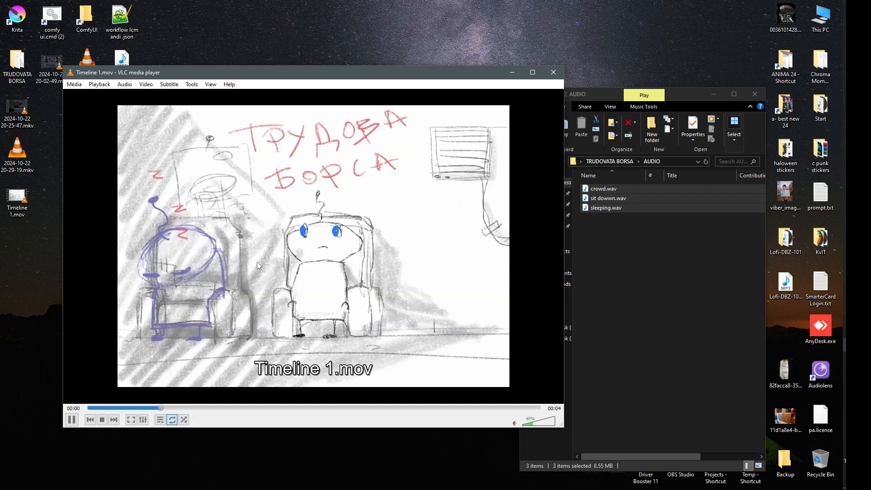
pyautogui.doubleClick(456, 167)
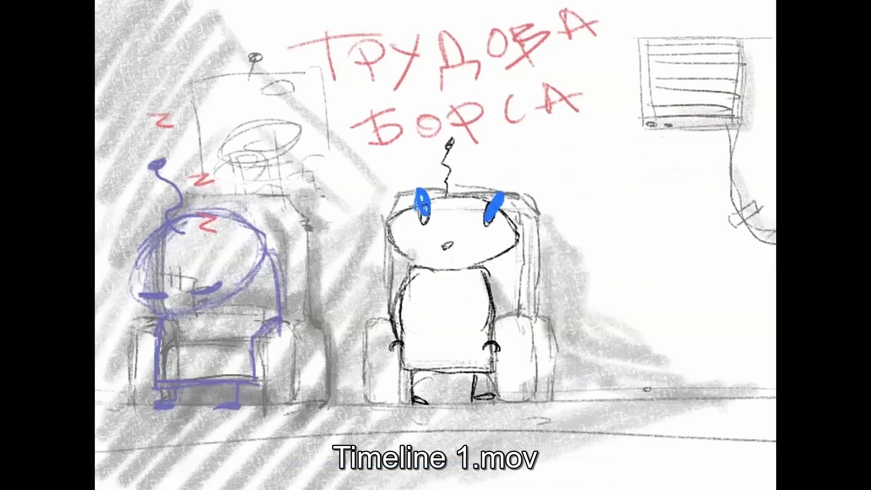